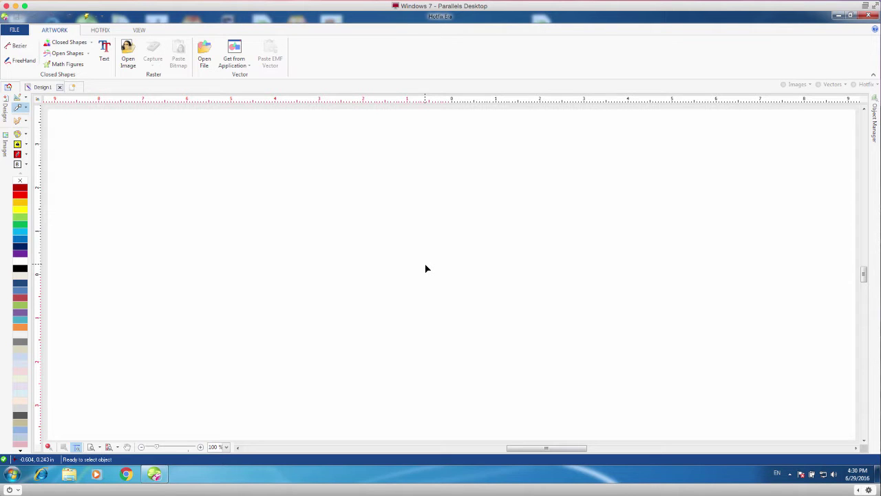
Step: Load Anchor.jpg from the Desktop onto the Design1 canvas as the background picture
{"action": "left_click", "coordinate": [128, 52]}
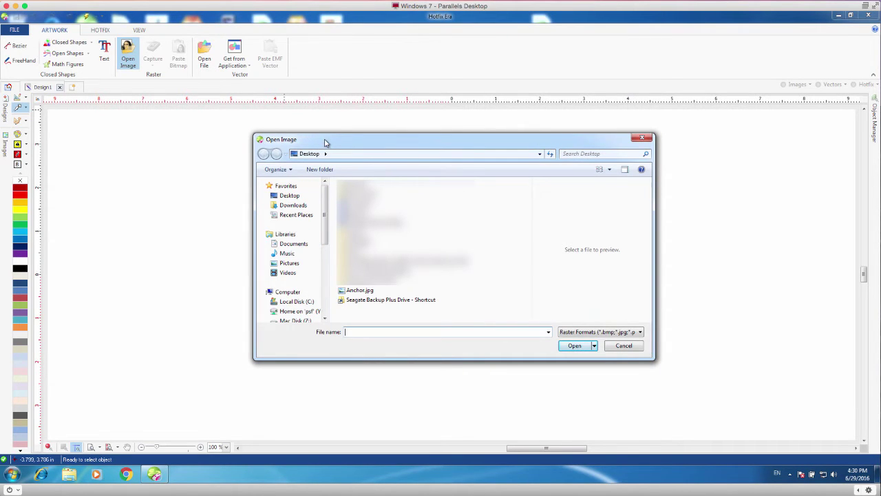
{"action": "left_click", "coordinate": [370, 290]}
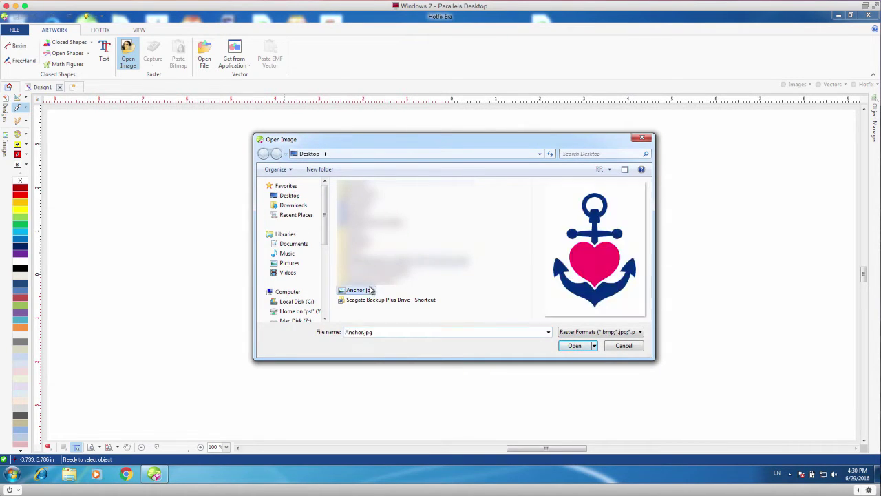
{"action": "left_click", "coordinate": [575, 346]}
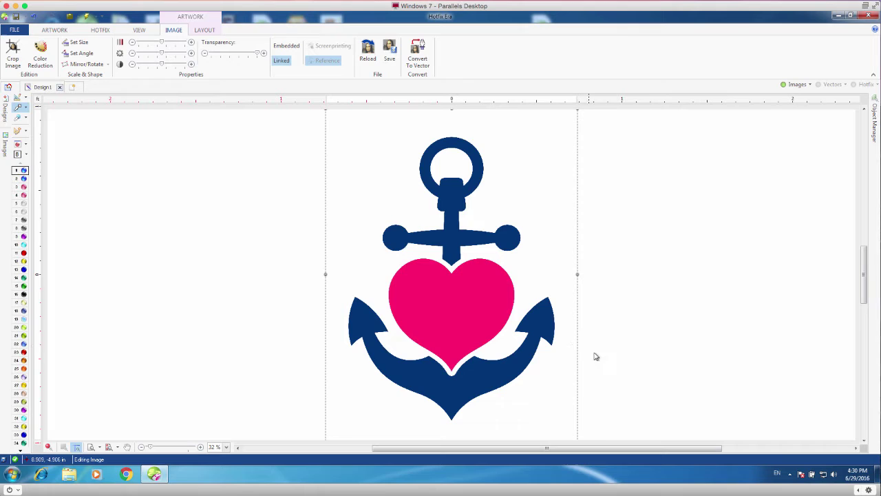
Step: Set the anchor image width to 8 inches (10.667 tall) and zoom to 52%
{"action": "left_click", "coordinate": [206, 33]}
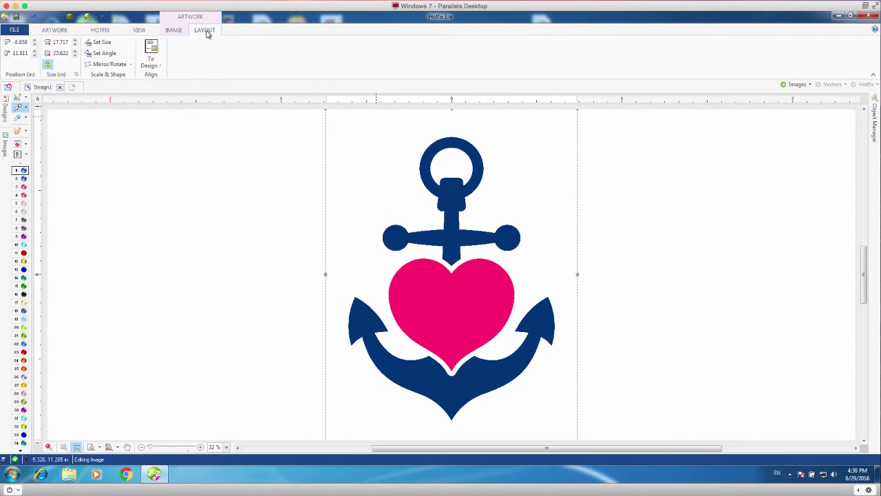
{"action": "double_click", "coordinate": [60, 42]}
{"action": "type", "text": "8"}
{"action": "key", "text": "Return"}
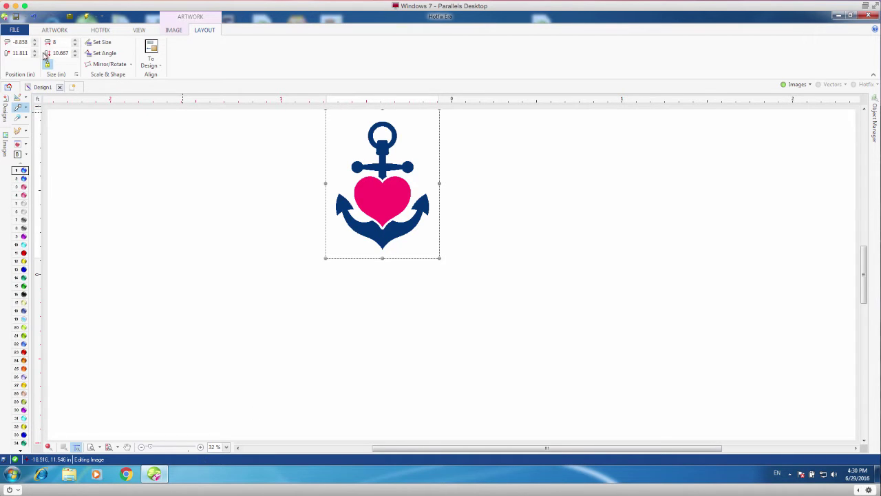
{"action": "left_click", "coordinate": [200, 446]}
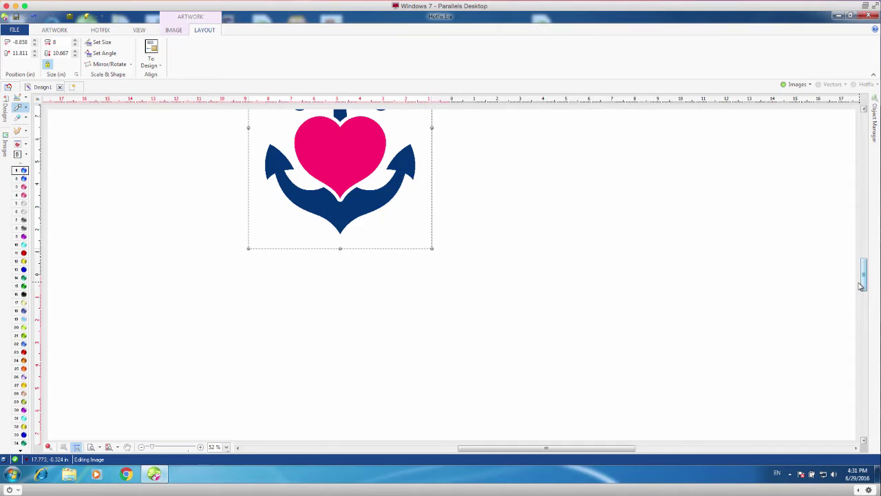
{"action": "left_click_drag", "start_coordinate": [863, 282], "coordinate": [854, 251]}
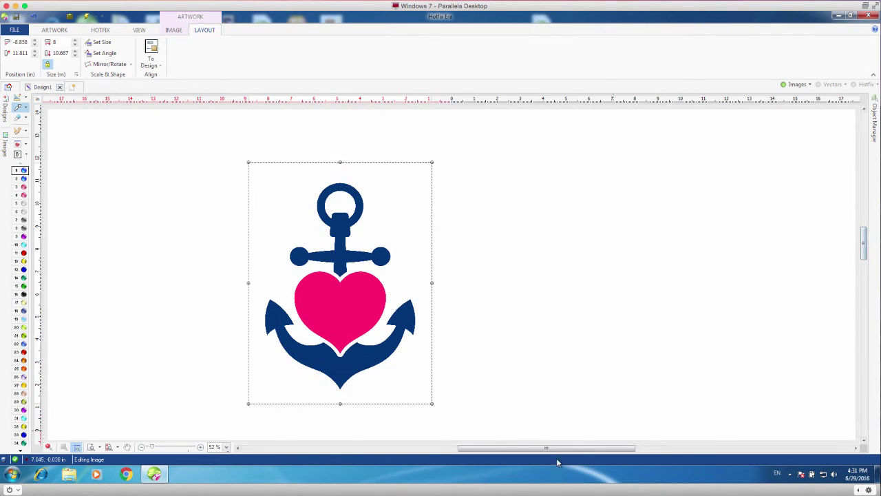
{"action": "left_click_drag", "start_coordinate": [552, 449], "coordinate": [489, 446]}
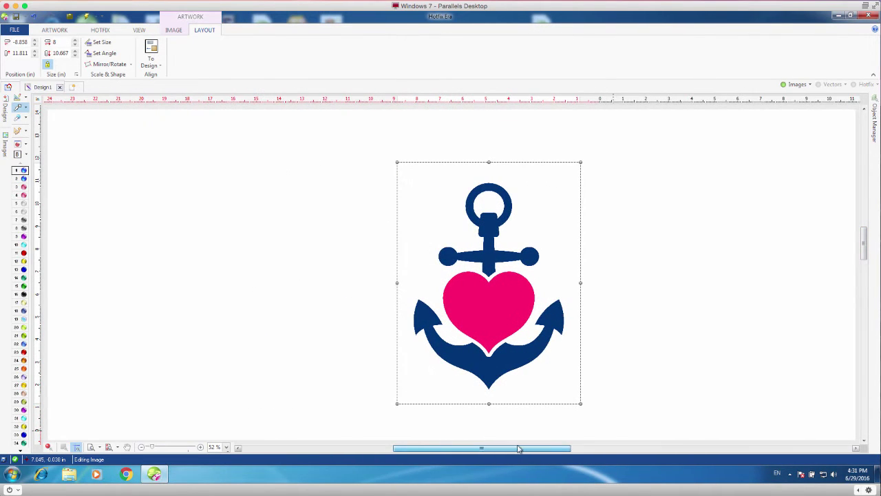
{"action": "left_click_drag", "start_coordinate": [864, 251], "coordinate": [864, 258]}
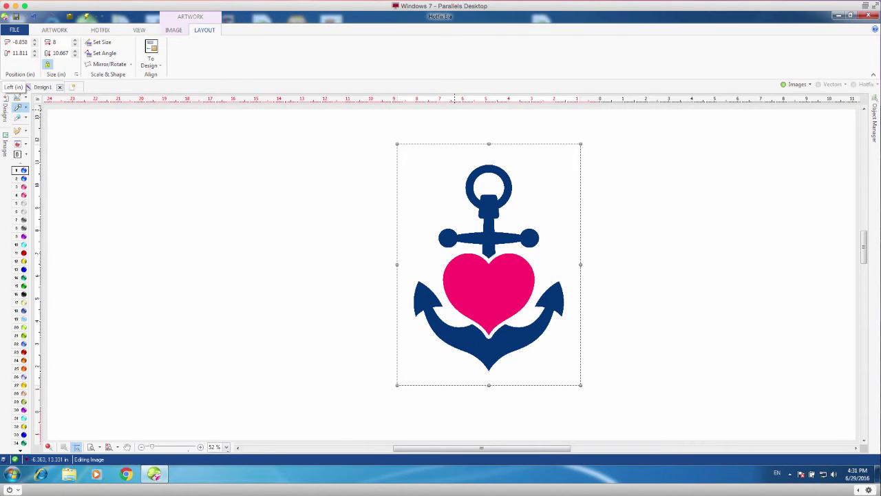
Step: Move the anchor image to X -4 and Y 5.33 inches, viewed at 92% zoom
{"action": "left_click", "coordinate": [21, 42]}
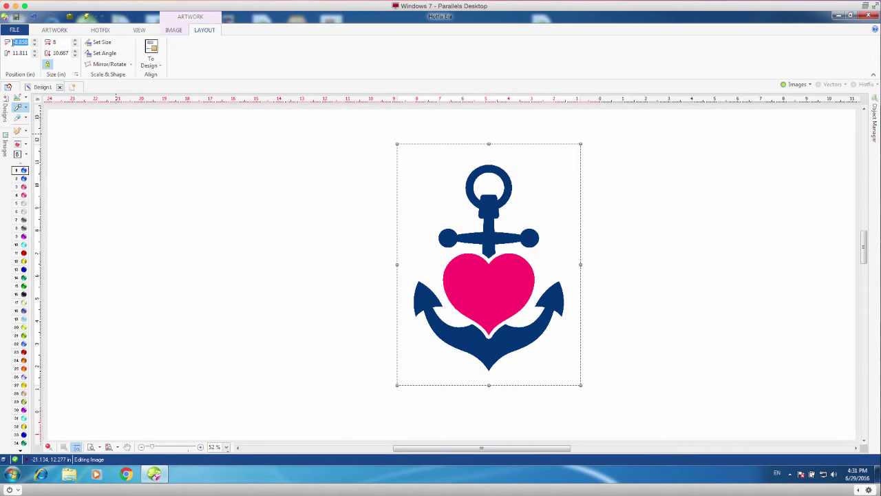
{"action": "left_click_drag", "start_coordinate": [16, 42], "coordinate": [28, 42]}
{"action": "type", "text": "4"}
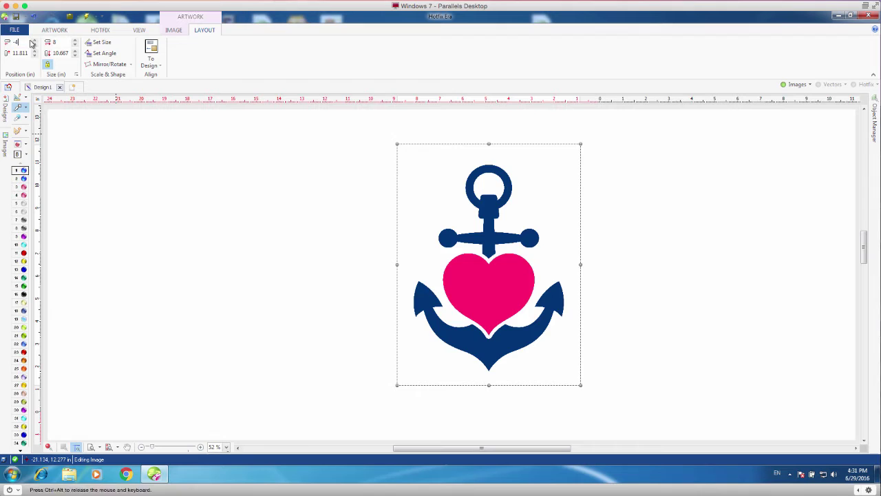
{"action": "key", "text": "Return"}
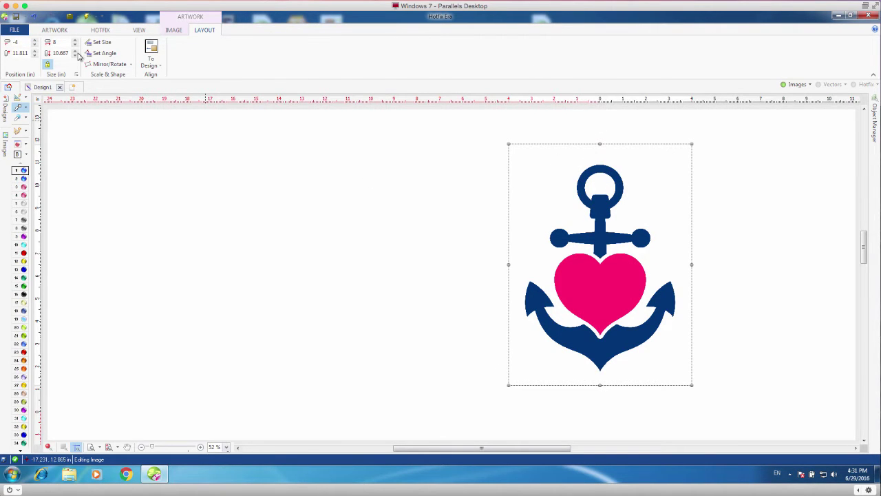
{"action": "double_click", "coordinate": [21, 53]}
{"action": "type", "text": "5.33"}
{"action": "key", "text": "Return"}
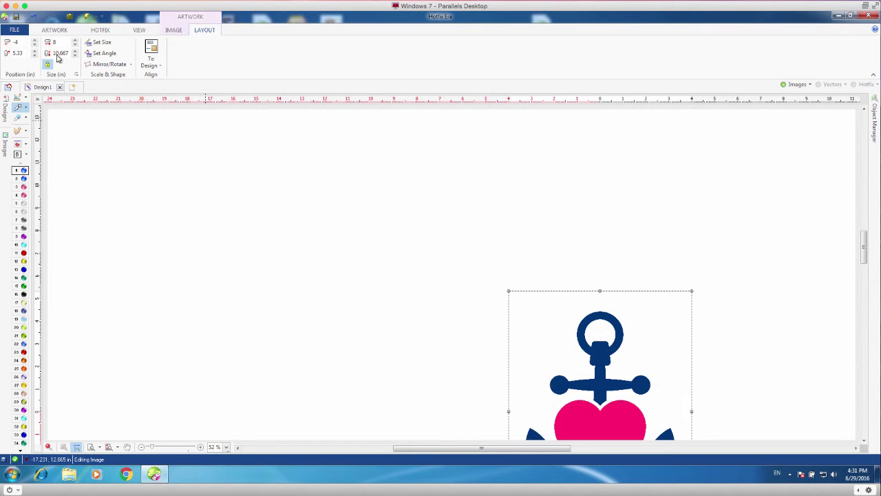
{"action": "left_click_drag", "start_coordinate": [864, 249], "coordinate": [866, 277]}
{"action": "left_click_drag", "start_coordinate": [548, 452], "coordinate": [602, 452]}
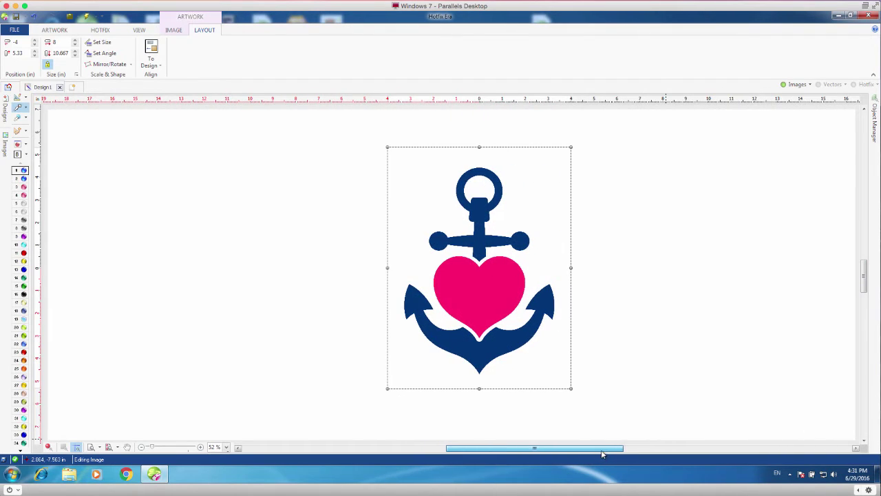
{"action": "left_click", "coordinate": [201, 448]}
{"action": "left_click", "coordinate": [201, 448]}
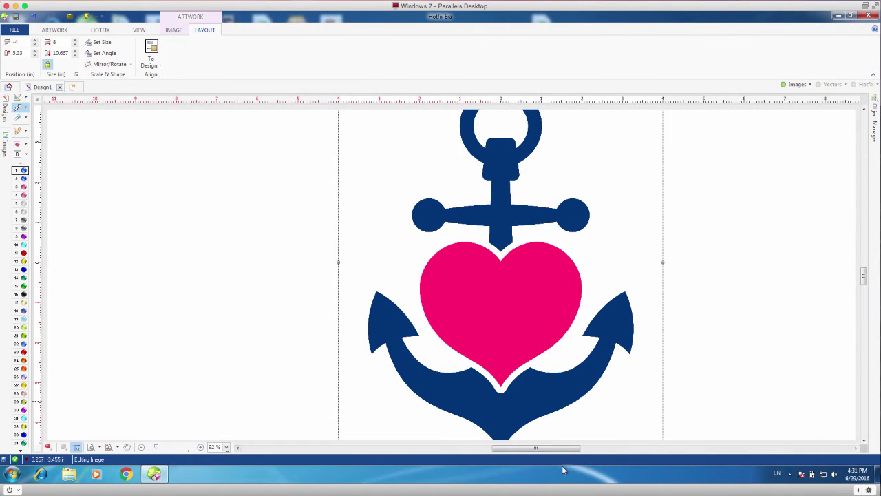
{"action": "left_click_drag", "start_coordinate": [524, 449], "coordinate": [533, 448]}
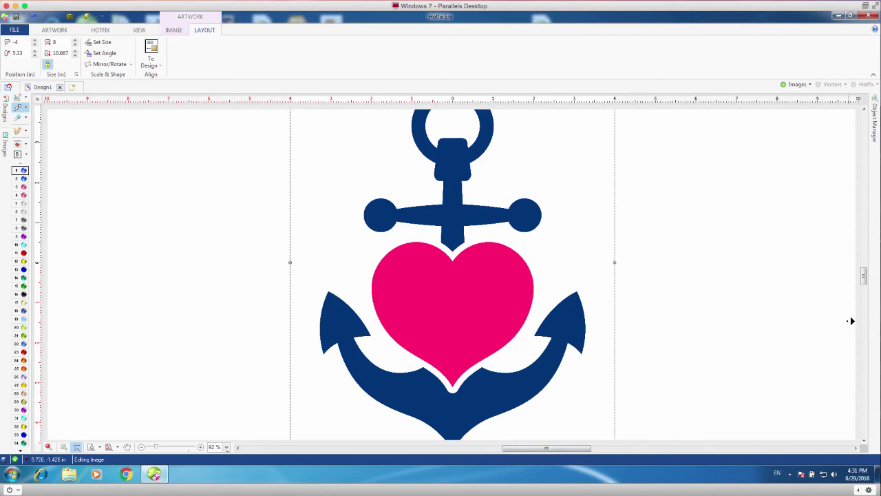
{"action": "left_click_drag", "start_coordinate": [867, 283], "coordinate": [867, 278]}
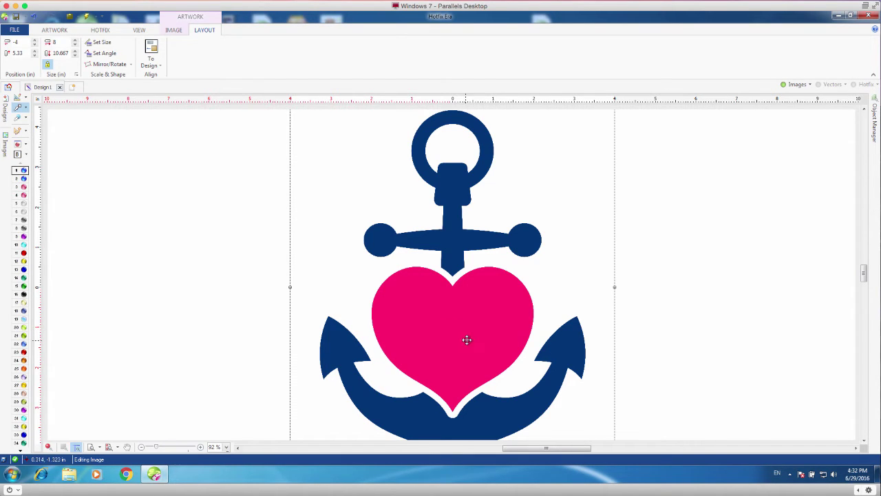
Step: Start a Path with Hotfix outline using dark blue 10 ss rhinestones
{"action": "left_click", "coordinate": [100, 30]}
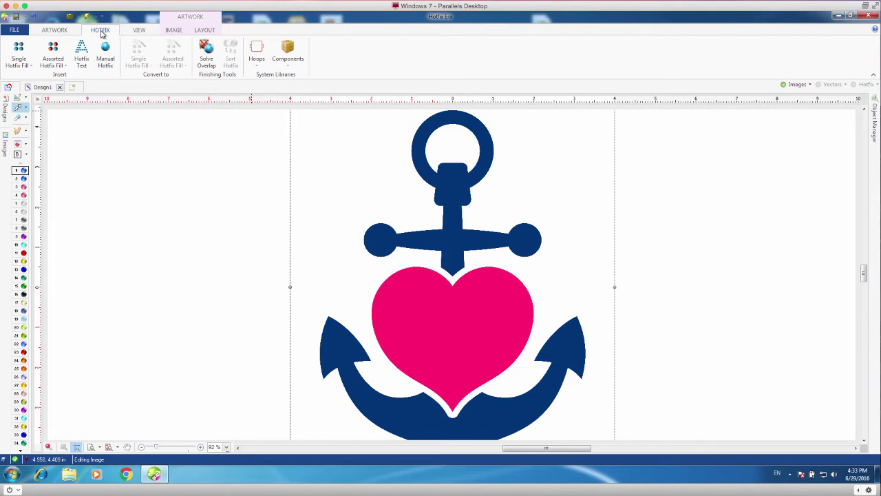
{"action": "left_click", "coordinate": [18, 55]}
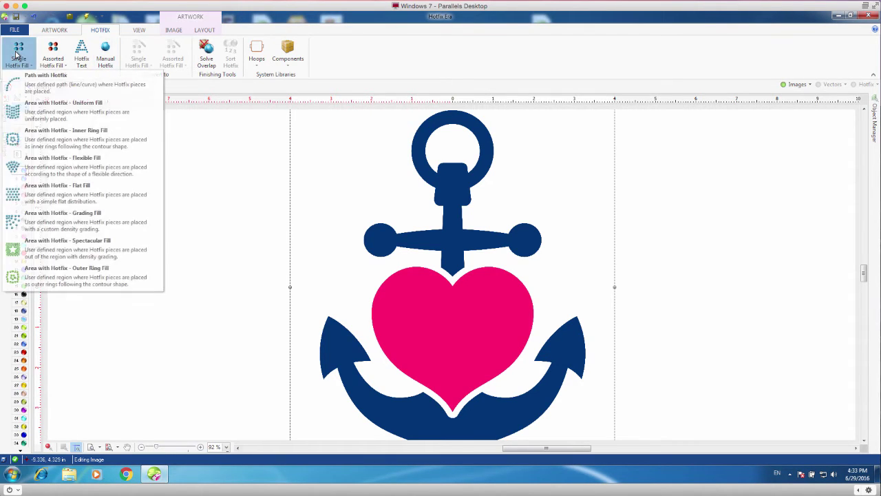
{"action": "left_click", "coordinate": [35, 88]}
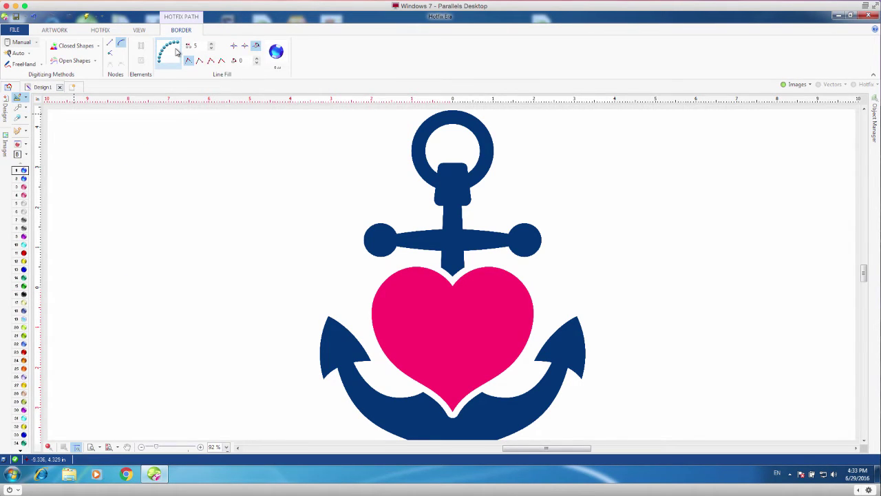
{"action": "left_click", "coordinate": [276, 57]}
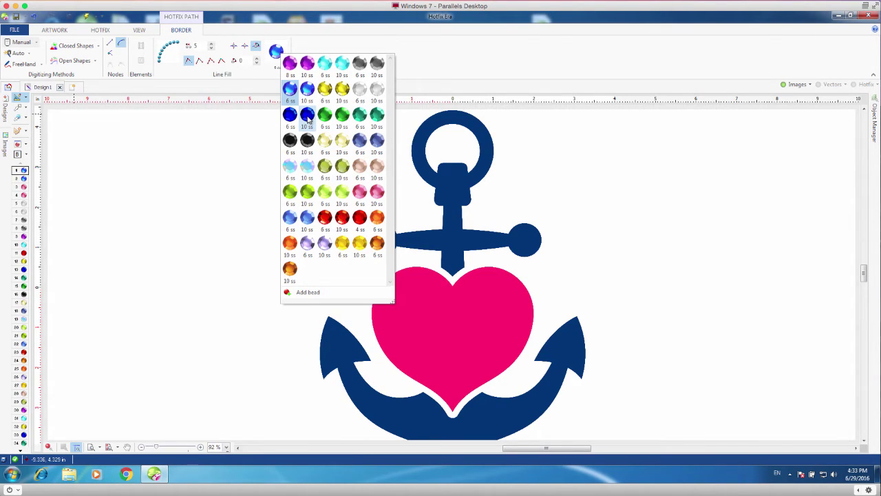
{"action": "left_click", "coordinate": [308, 118]}
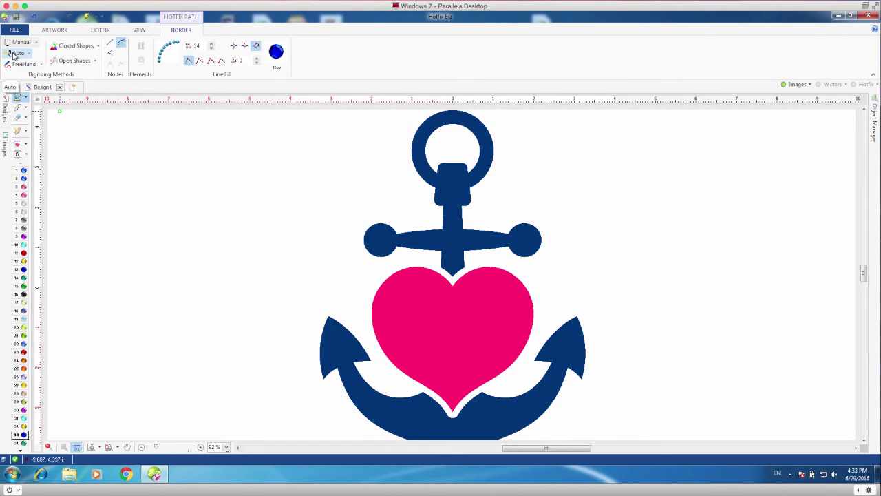
Step: Auto-trace the navy anchor body into a rhinestone outline
{"action": "left_click", "coordinate": [14, 55]}
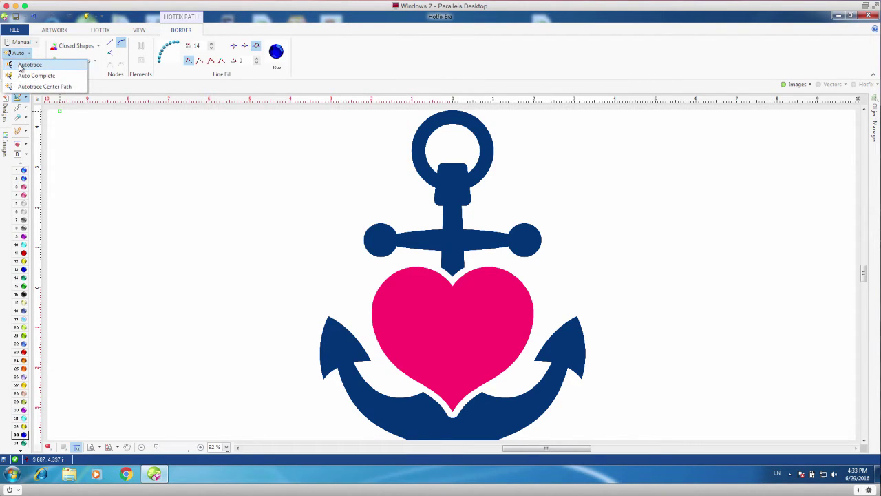
{"action": "left_click", "coordinate": [20, 66]}
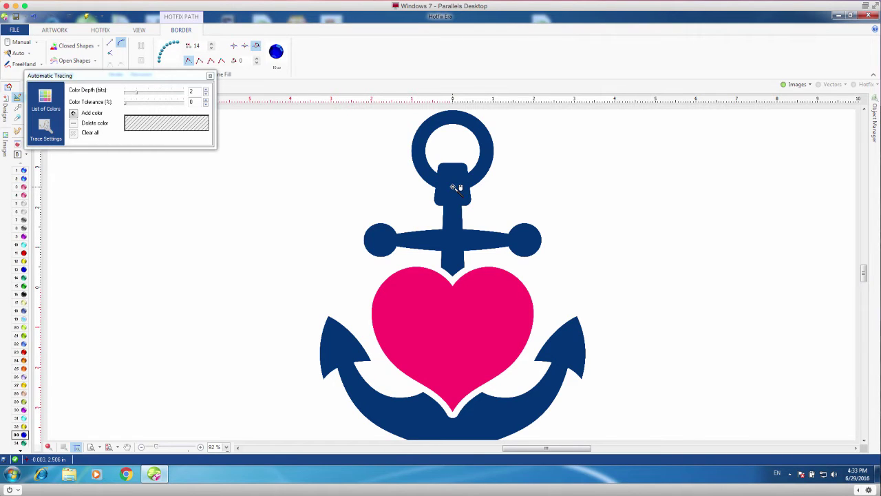
{"action": "left_click", "coordinate": [453, 186]}
{"action": "left_click", "coordinate": [156, 101]}
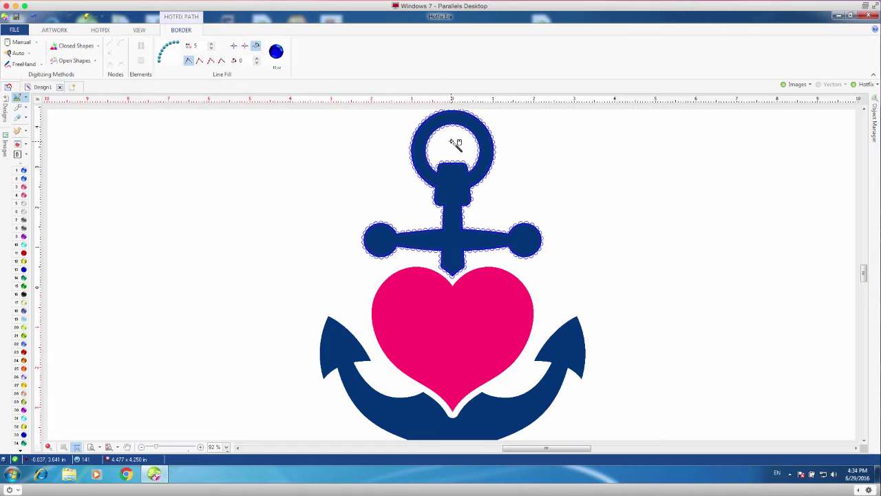
Step: Lower the tracing colour depth to 1 and trace the anchor's lower arms too
{"action": "left_click", "coordinate": [487, 419]}
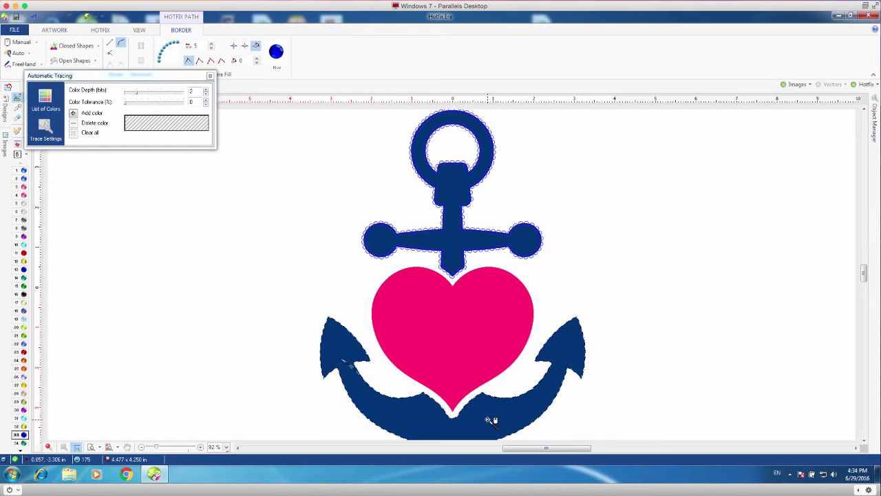
{"action": "left_click_drag", "start_coordinate": [136, 95], "coordinate": [126, 94]}
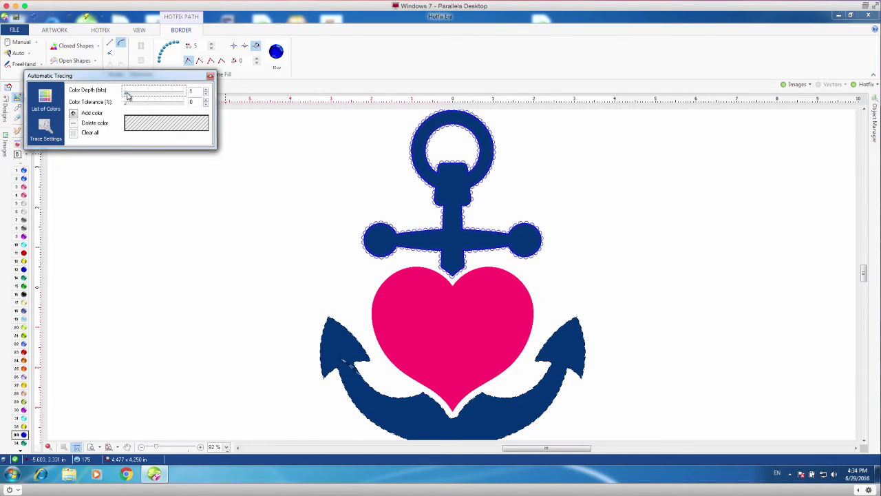
{"action": "left_click", "coordinate": [396, 415]}
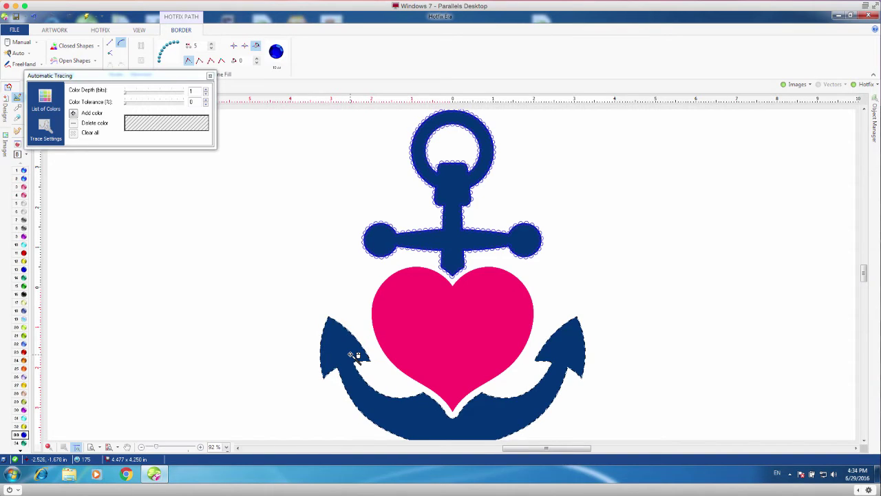
{"action": "left_click", "coordinate": [351, 355]}
{"action": "left_click", "coordinate": [351, 355]}
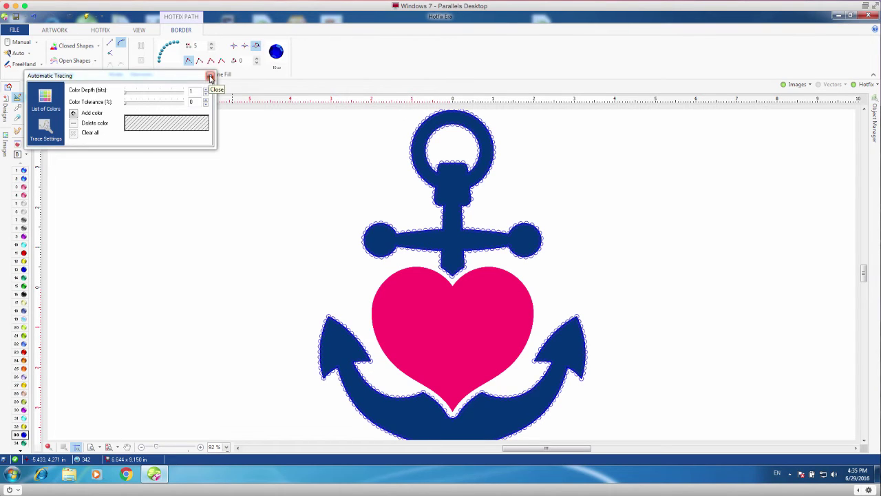
Step: Give the anchor outline a Closed Shapes border using the single-stone HF Path style
{"action": "left_click", "coordinate": [210, 77]}
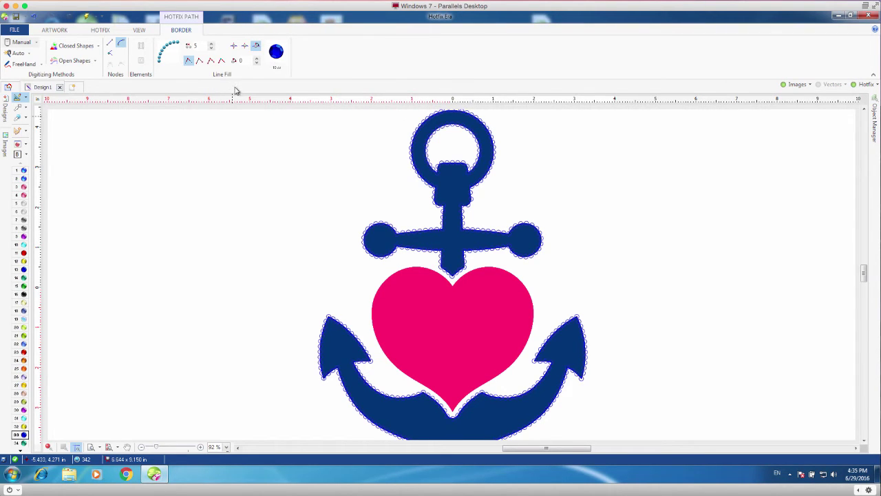
{"action": "left_click", "coordinate": [75, 45]}
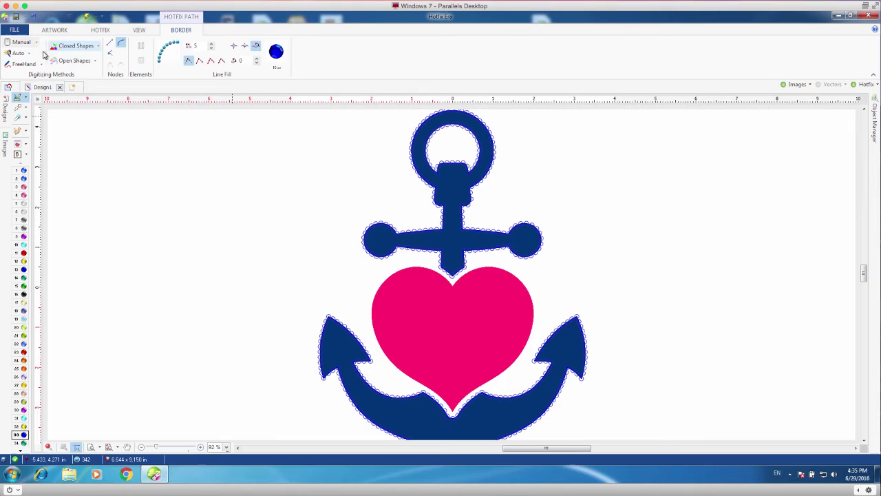
{"action": "left_click", "coordinate": [168, 54]}
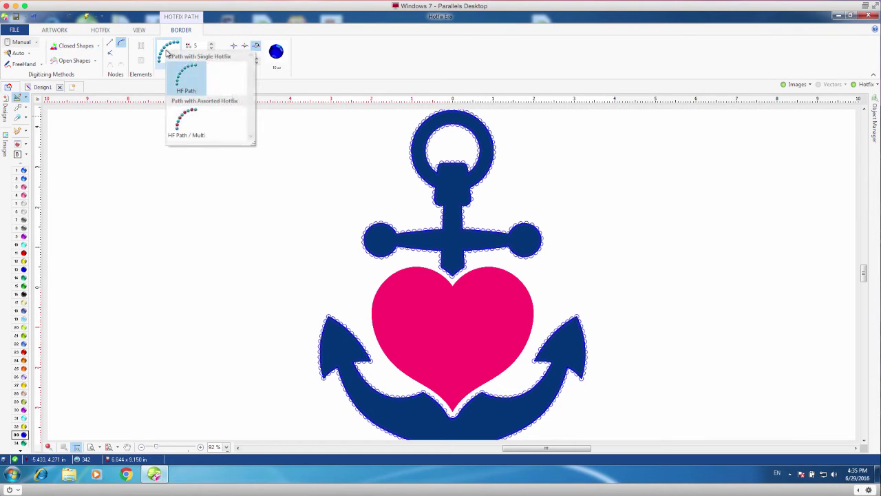
{"action": "left_click", "coordinate": [184, 83]}
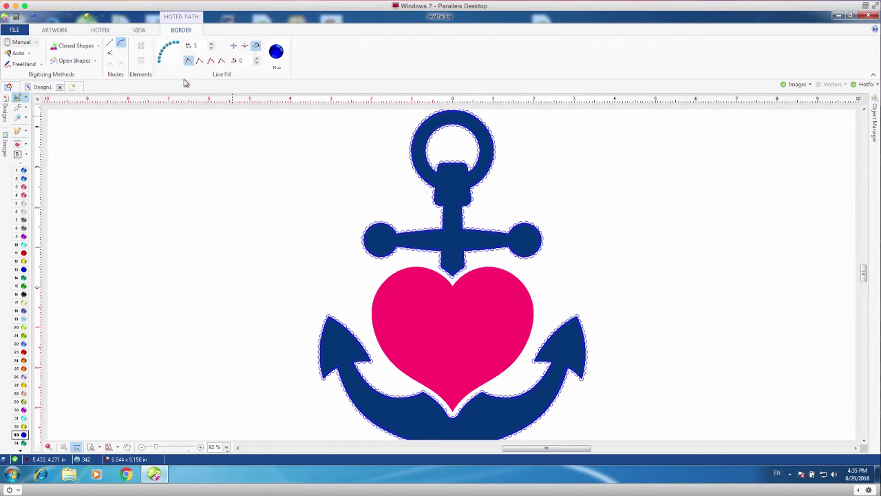
{"action": "left_click", "coordinate": [17, 108]}
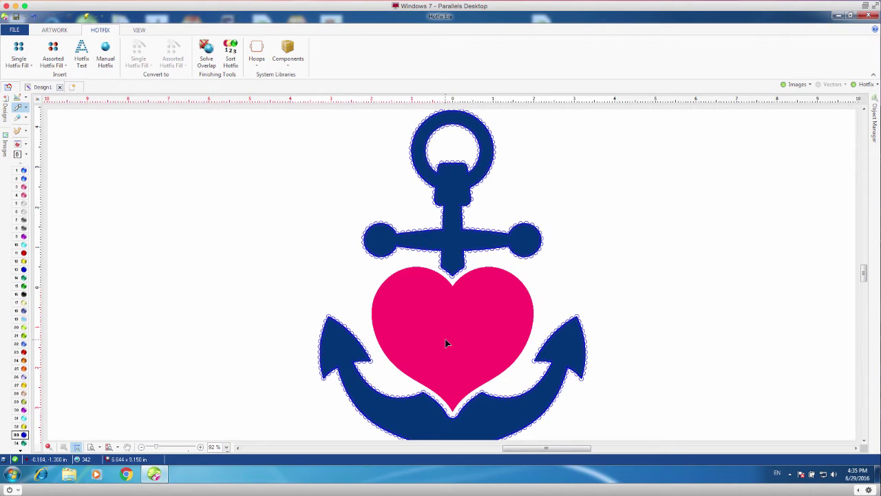
Step: Start an Area with Hotfix - Flexible Fill and show its bead choices
{"action": "left_click", "coordinate": [25, 57]}
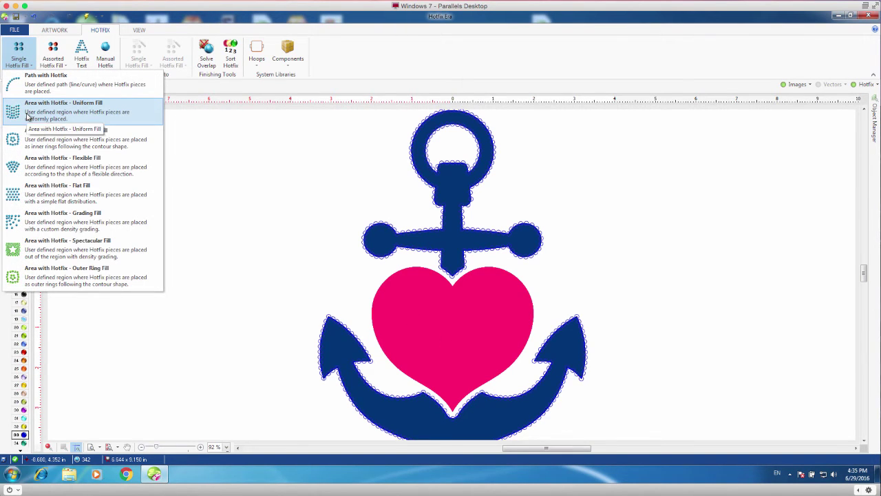
{"action": "left_click", "coordinate": [31, 170]}
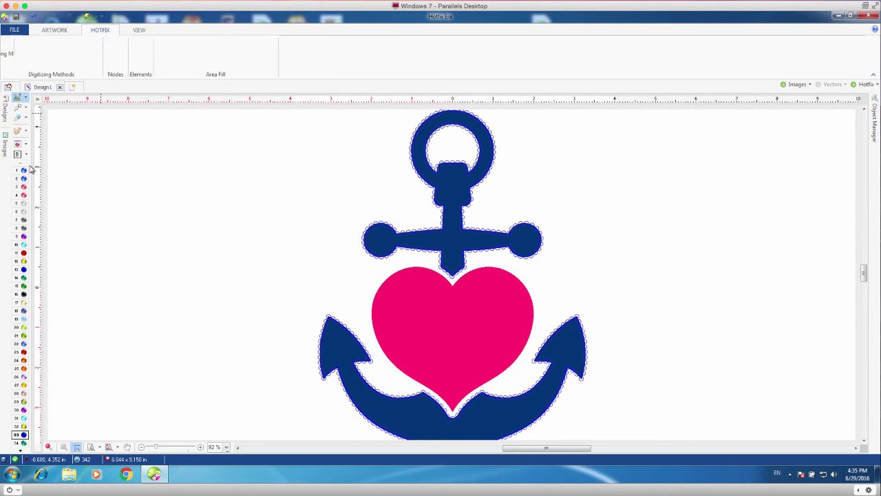
{"action": "left_click", "coordinate": [264, 52]}
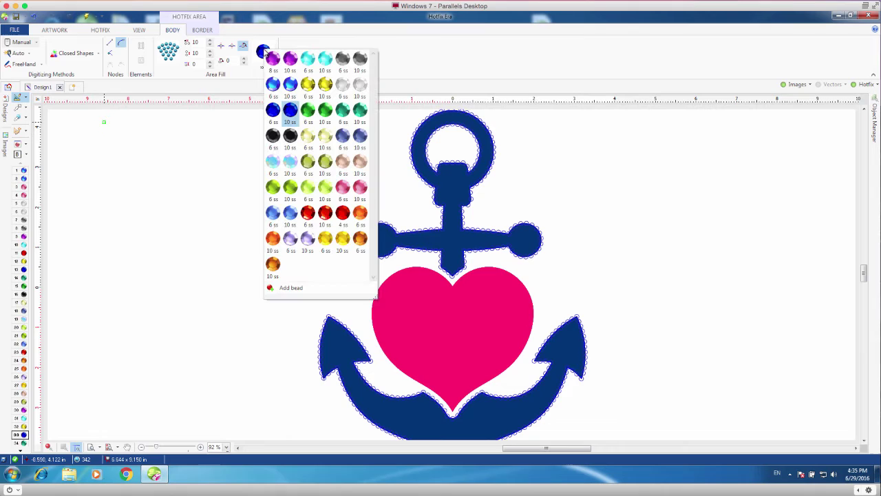
Step: Choose the pink 10 ss bead and autotrace the heart into a rhinestone area fill
{"action": "left_click", "coordinate": [360, 188]}
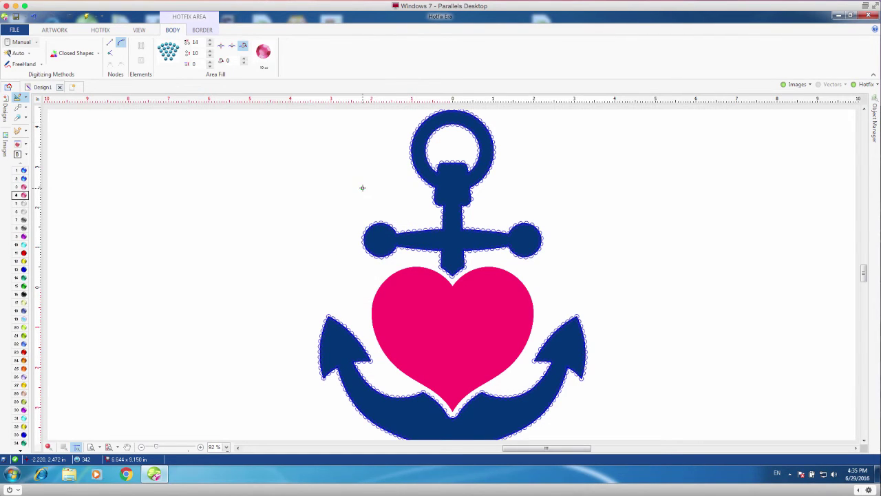
{"action": "left_click", "coordinate": [18, 55]}
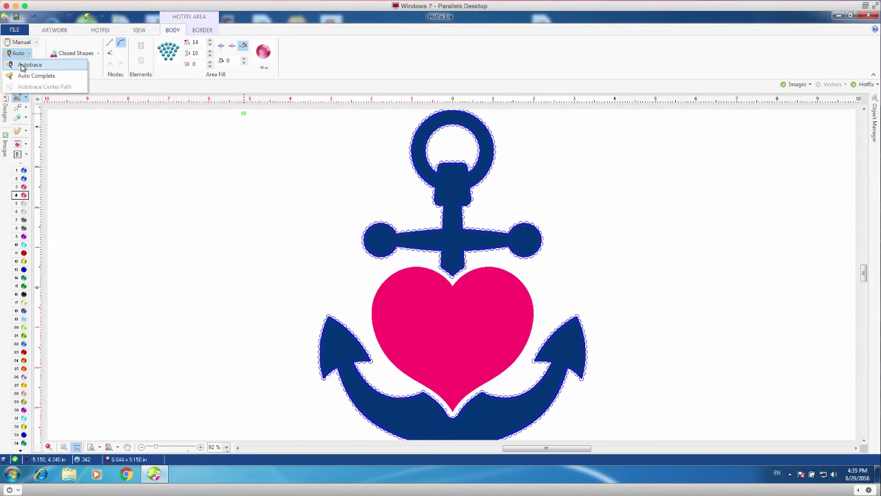
{"action": "left_click", "coordinate": [21, 66]}
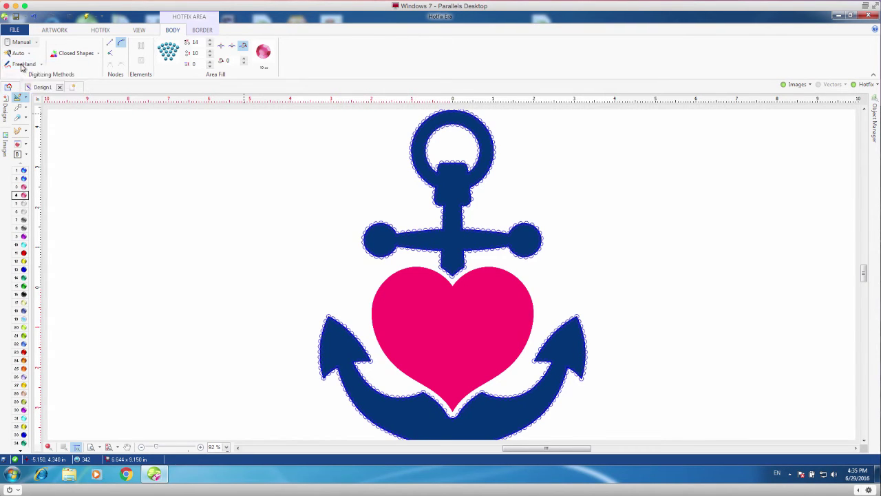
{"action": "left_click", "coordinate": [453, 331]}
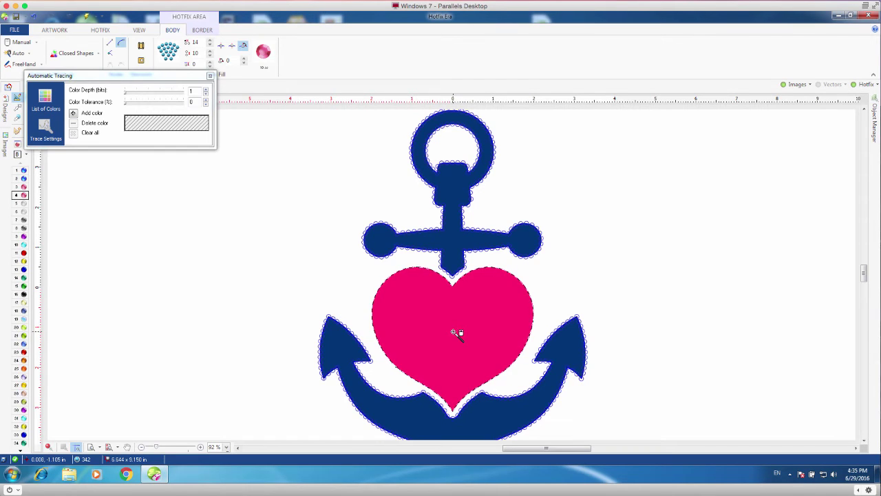
{"action": "left_click", "coordinate": [475, 375]}
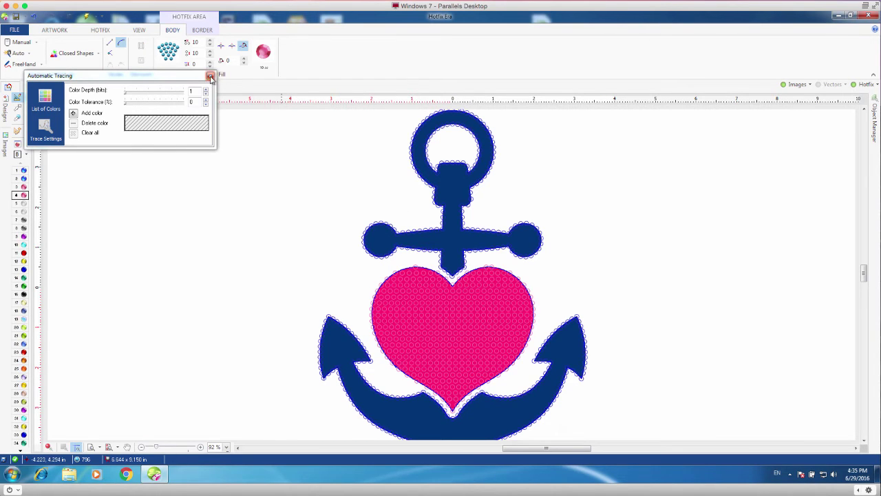
{"action": "left_click", "coordinate": [211, 77]}
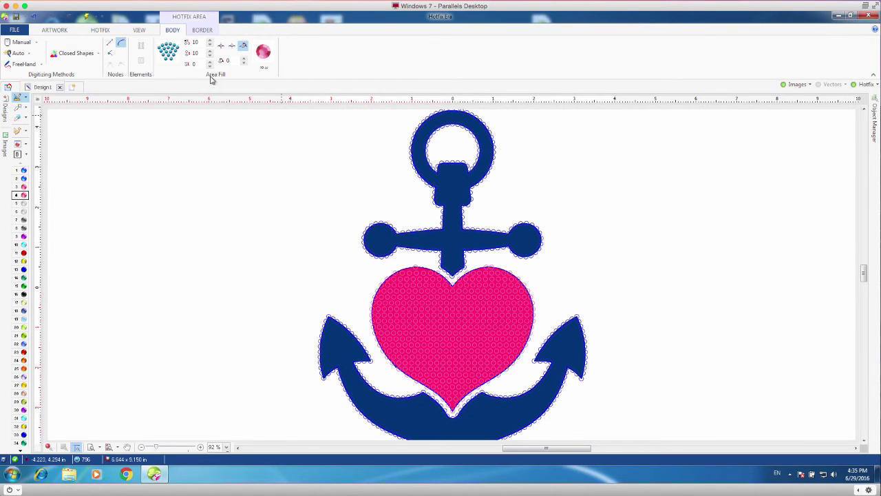
Step: Switch Draw Mode to 3D so the blue outline and pink heart render as rhinestones
{"action": "left_click", "coordinate": [141, 29]}
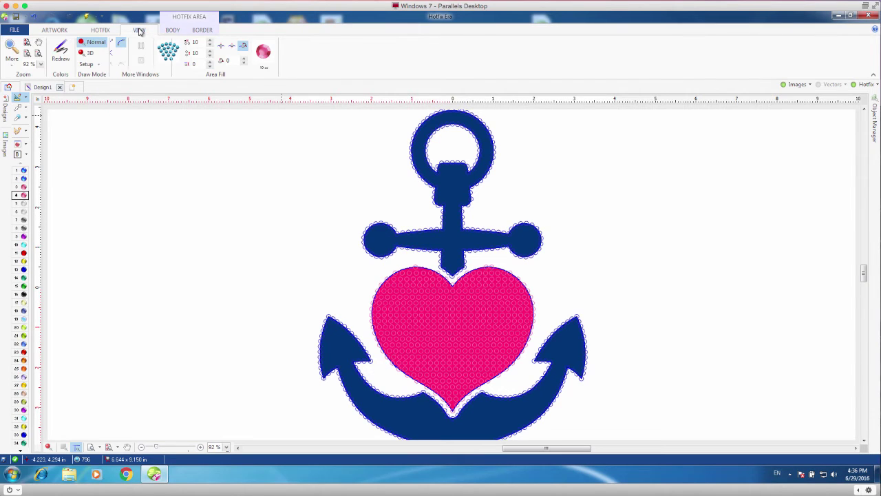
{"action": "left_click", "coordinate": [88, 55]}
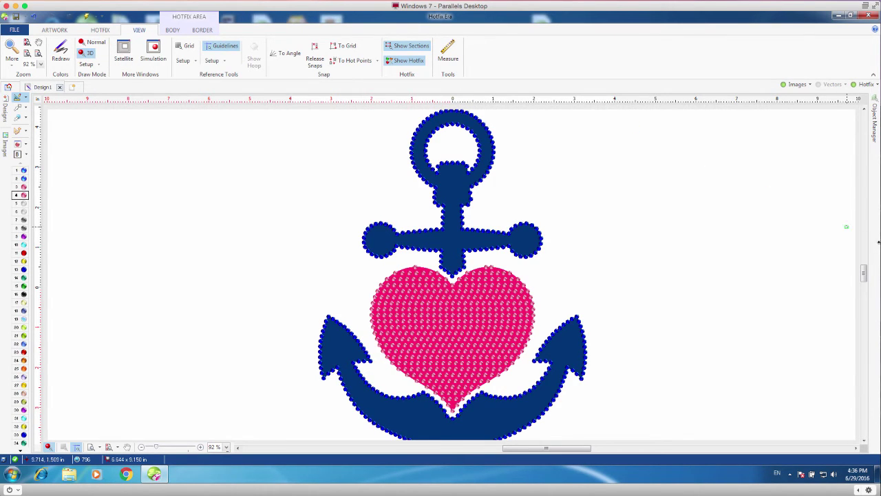
{"action": "mouse_move", "coordinate": [866, 272]}
{"action": "left_mouse_down"}
{"action": "mouse_move", "coordinate": [866, 284]}
{"action": "mouse_move", "coordinate": [864, 275]}
{"action": "left_mouse_up"}
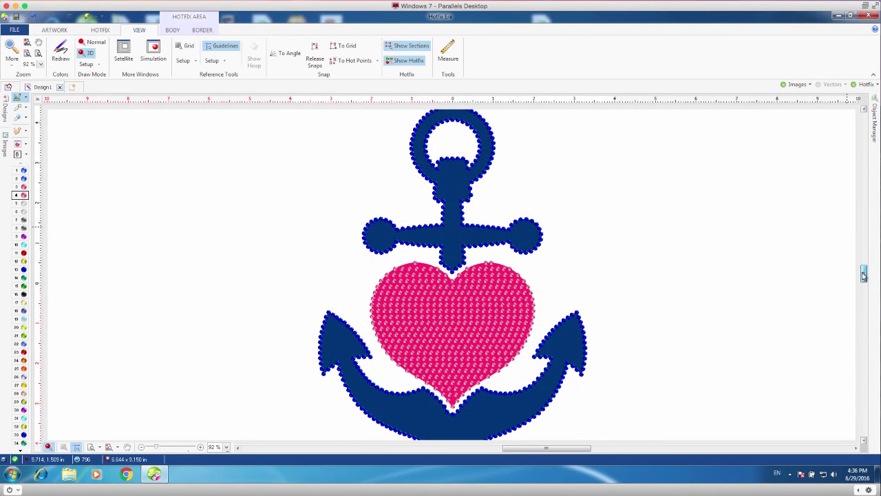
{"action": "left_click", "coordinate": [155, 51]}
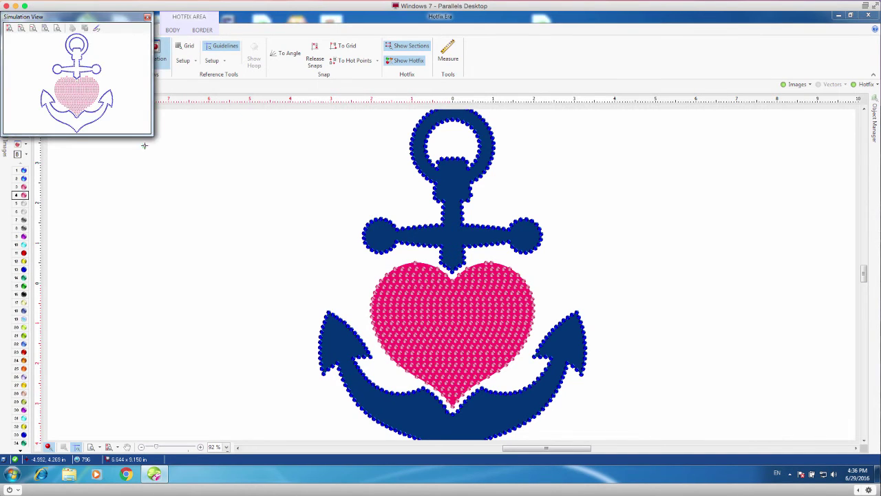
{"action": "left_click_drag", "start_coordinate": [152, 135], "coordinate": [428, 378]}
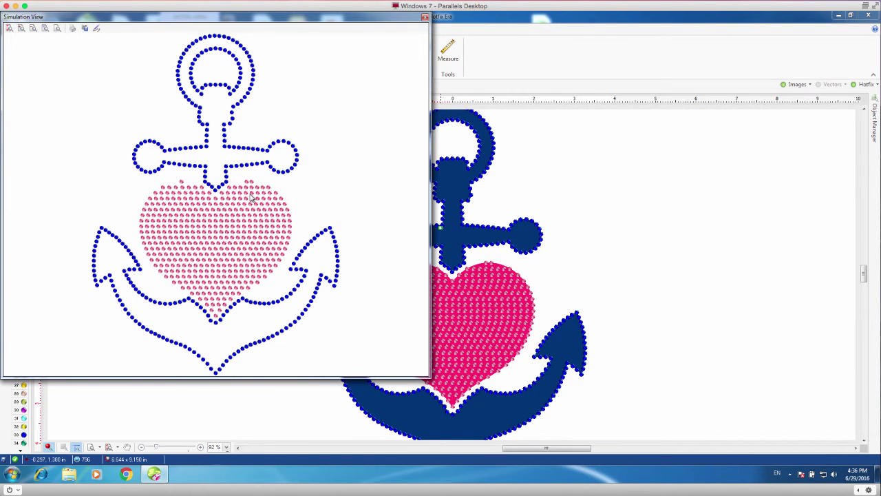
{"action": "left_click", "coordinate": [426, 18]}
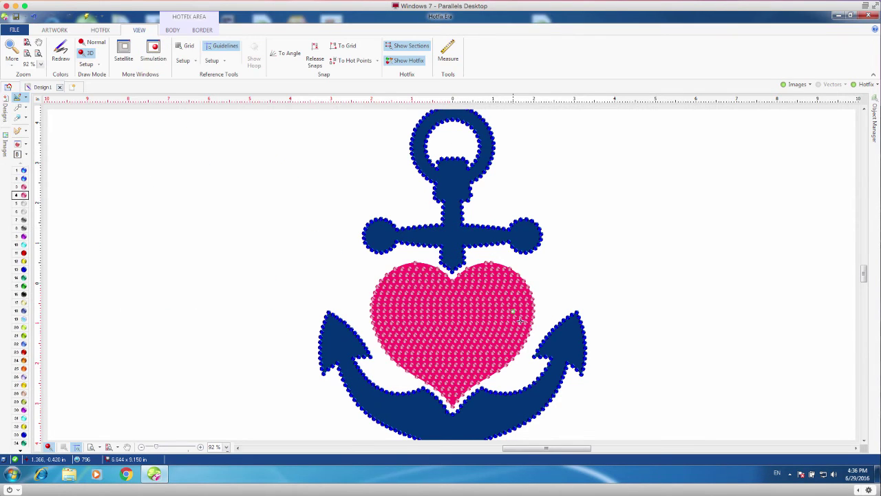
Step: Select the background anchor image and raise its Transparency to fade it behind the stones
{"action": "left_click", "coordinate": [20, 110]}
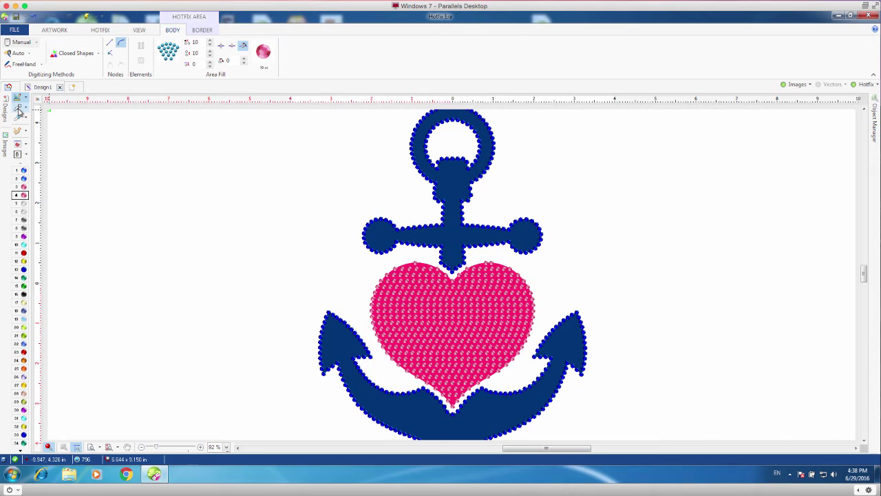
{"action": "left_click", "coordinate": [20, 110]}
{"action": "left_click", "coordinate": [495, 252]}
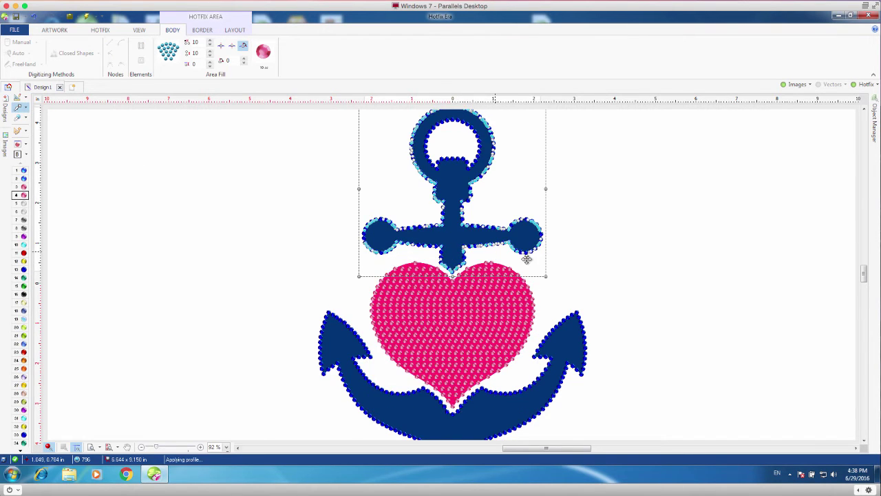
{"action": "left_click", "coordinate": [572, 301]}
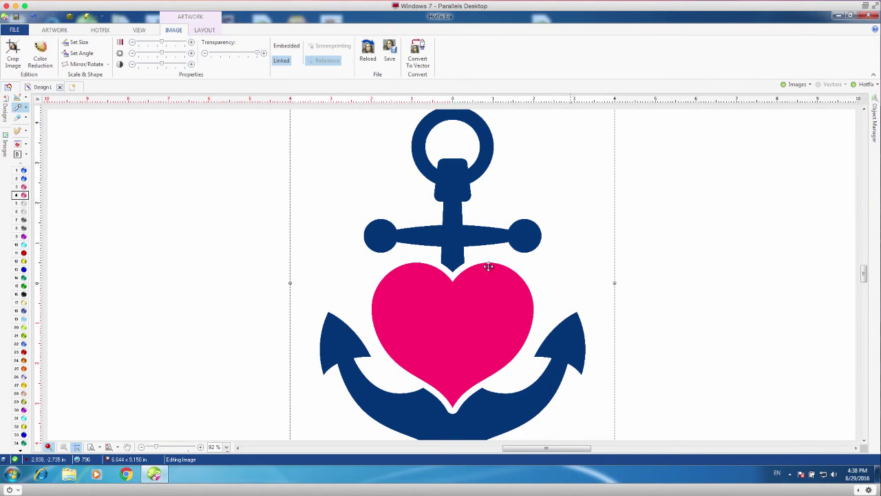
{"action": "left_click_drag", "start_coordinate": [258, 55], "coordinate": [216, 58]}
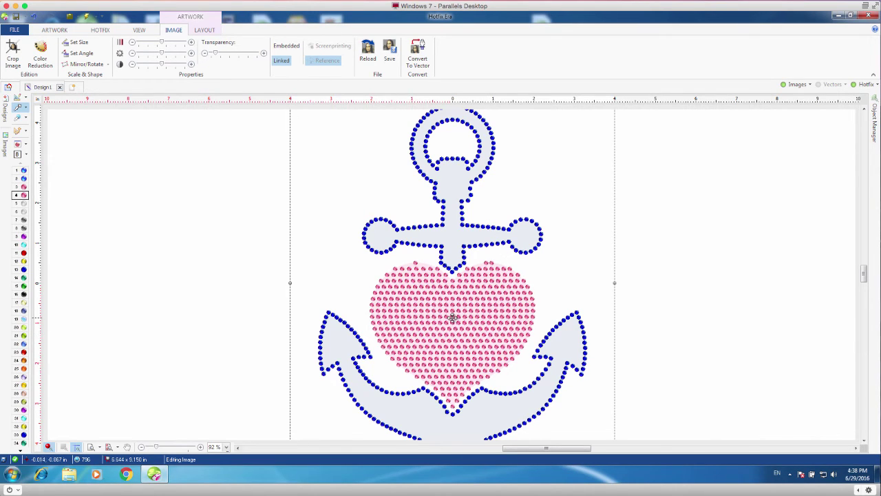
Step: Select the heart fill and lower its Beads spacing to 3
{"action": "left_click", "coordinate": [452, 316]}
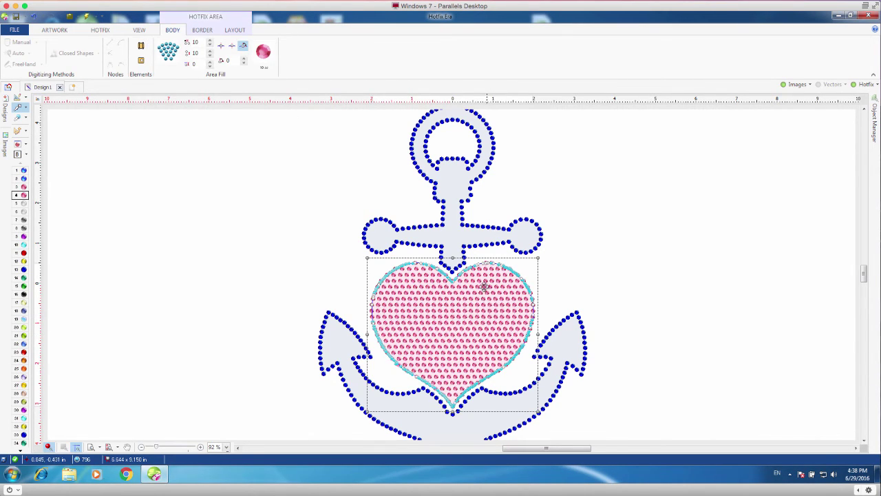
{"action": "left_click", "coordinate": [210, 43]}
{"action": "left_click", "coordinate": [210, 45]}
{"action": "left_click", "coordinate": [210, 46]}
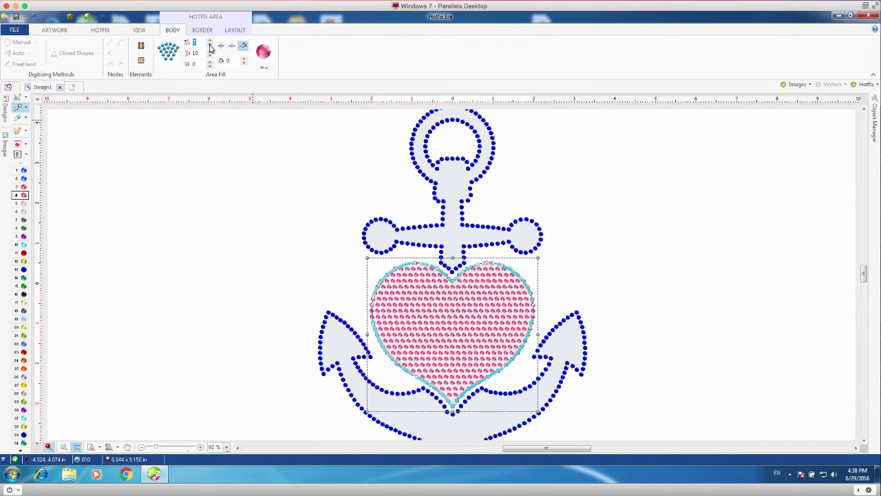
{"action": "left_click", "coordinate": [210, 46]}
{"action": "left_click", "coordinate": [210, 43]}
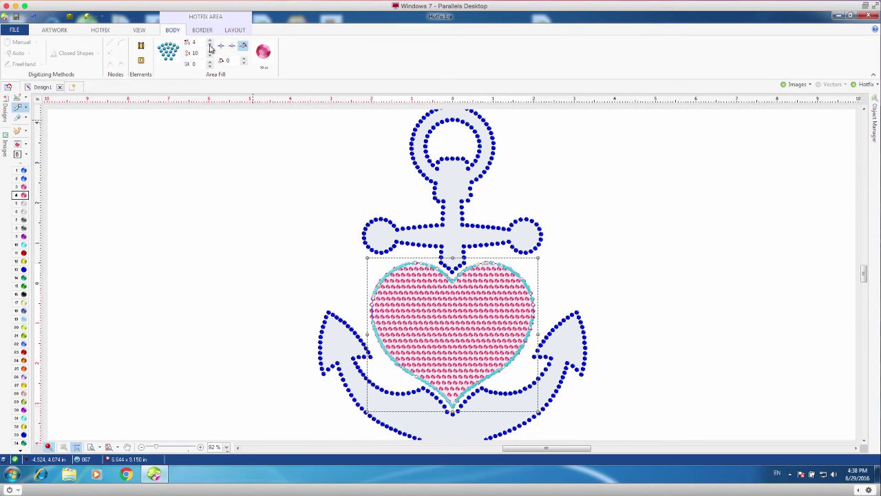
{"action": "left_click", "coordinate": [210, 46]}
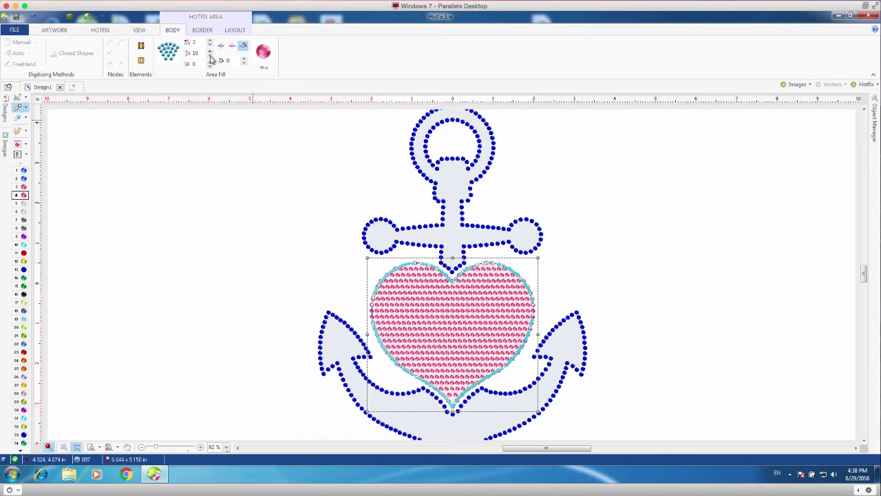
Step: Raise the heart's Area Fill row spacing to 21
{"action": "left_click", "coordinate": [210, 51]}
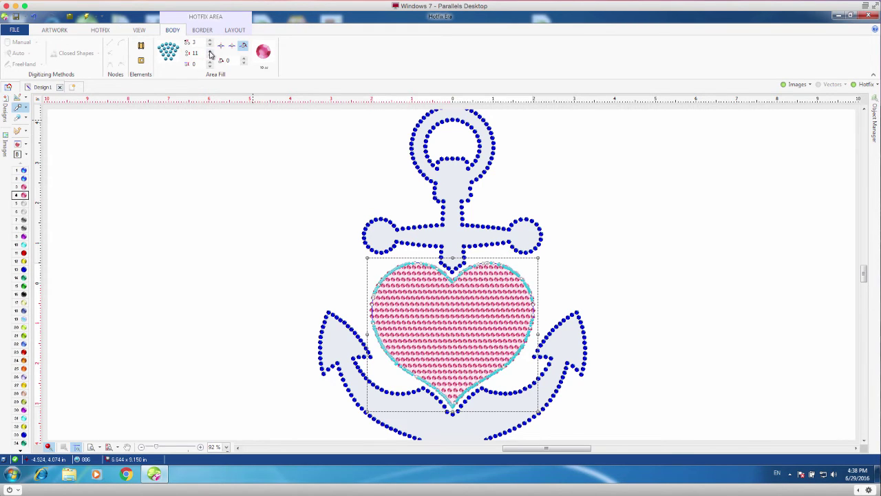
{"action": "left_click", "coordinate": [210, 51]}
{"action": "left_click", "coordinate": [210, 52]}
{"action": "left_click", "coordinate": [210, 52]}
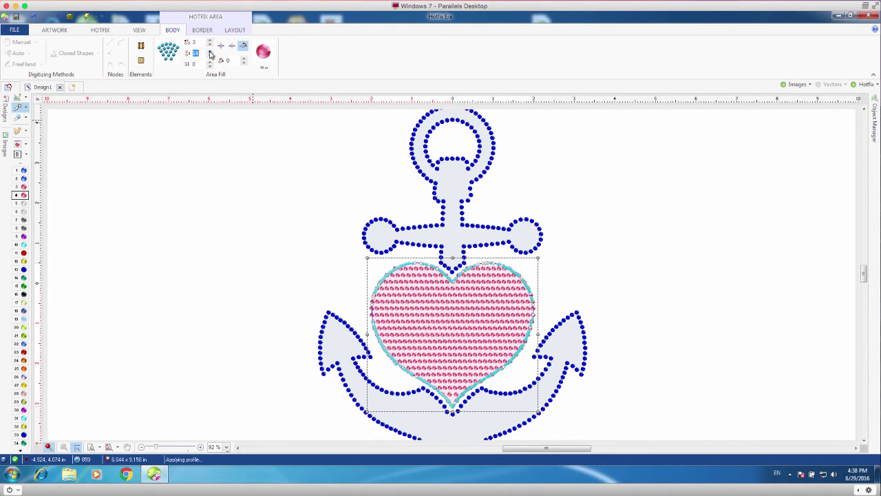
{"action": "left_click", "coordinate": [210, 53]}
{"action": "left_click", "coordinate": [210, 53]}
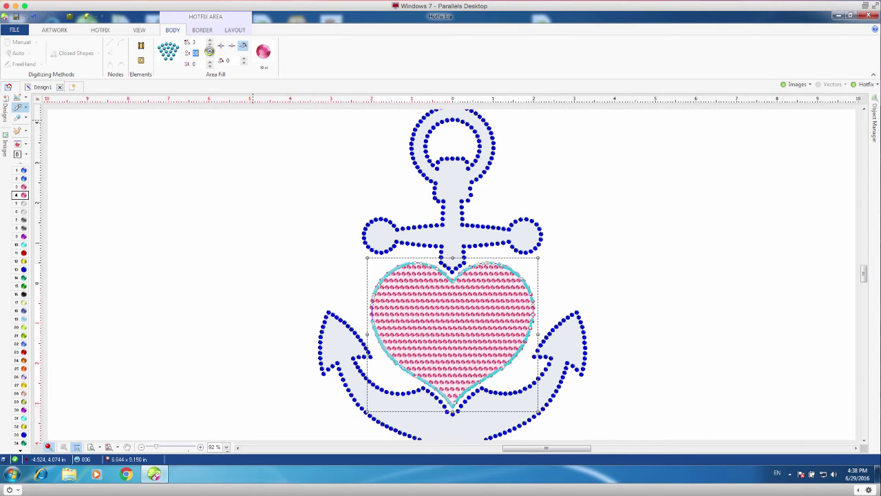
{"action": "left_click", "coordinate": [210, 52]}
{"action": "left_click", "coordinate": [210, 53]}
{"action": "left_click", "coordinate": [210, 52]}
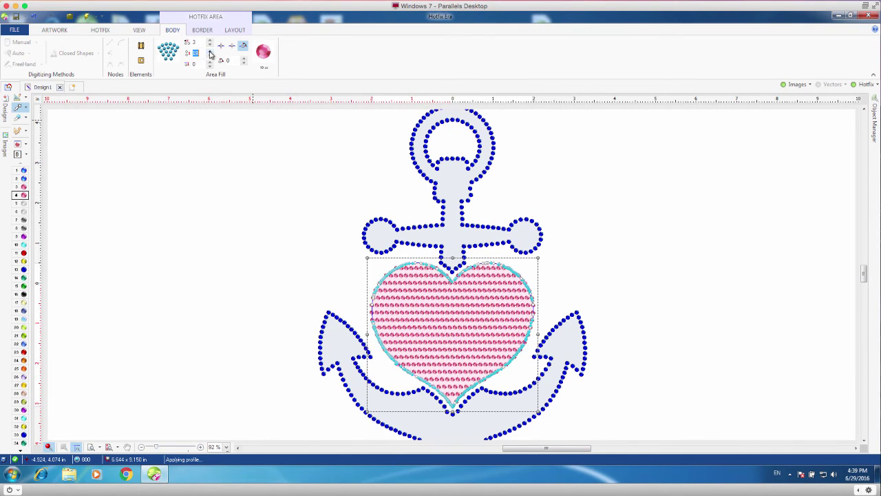
{"action": "left_click", "coordinate": [210, 52]}
{"action": "left_click", "coordinate": [210, 52]}
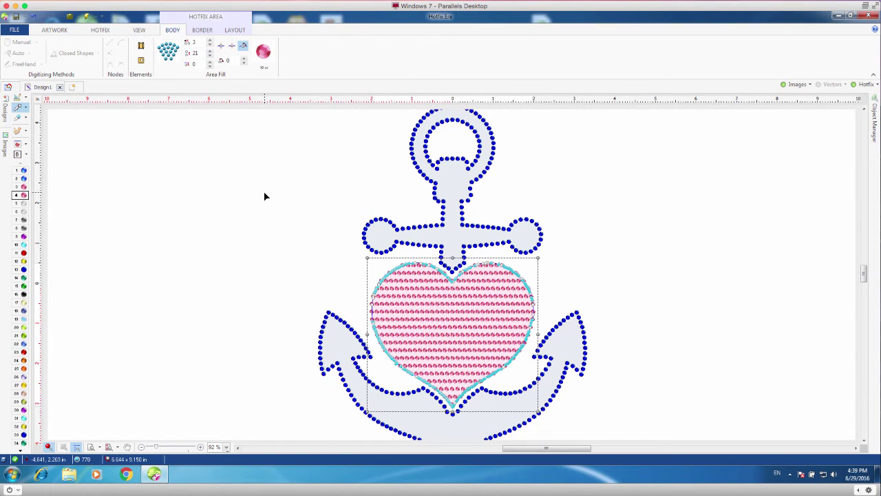
Step: Draw a new diagonal stitch direction across the heart so its pink stone rows run diagonally
{"action": "left_click", "coordinate": [284, 206]}
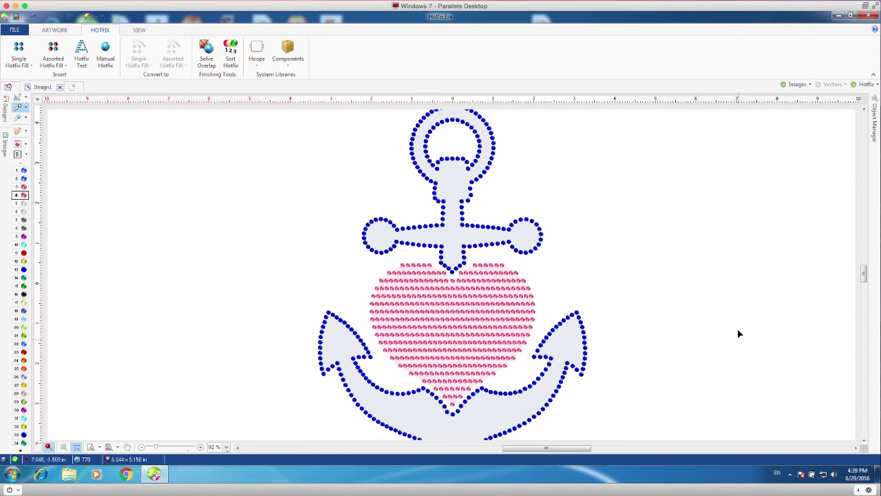
{"action": "left_click", "coordinate": [482, 334]}
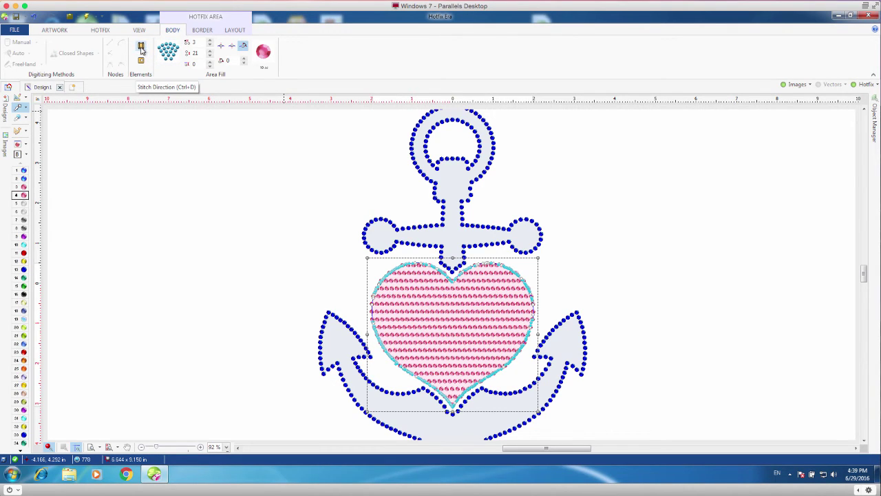
{"action": "left_click", "coordinate": [141, 49]}
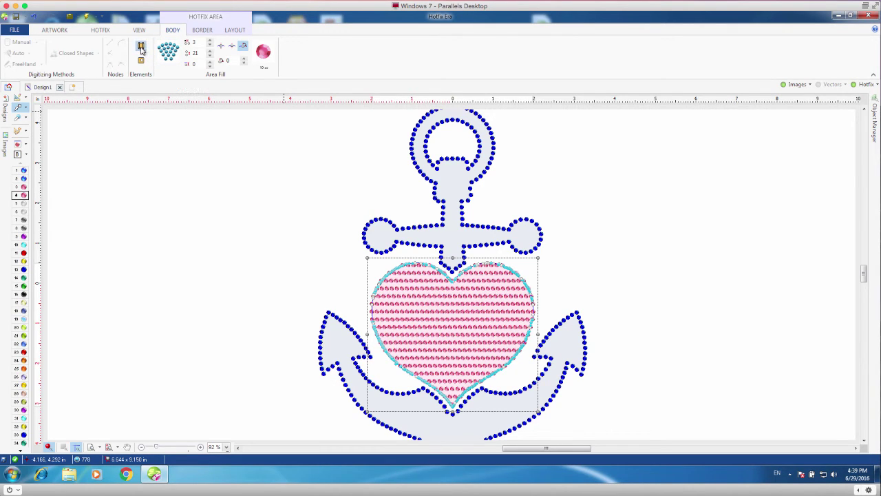
{"action": "left_click", "coordinate": [440, 344]}
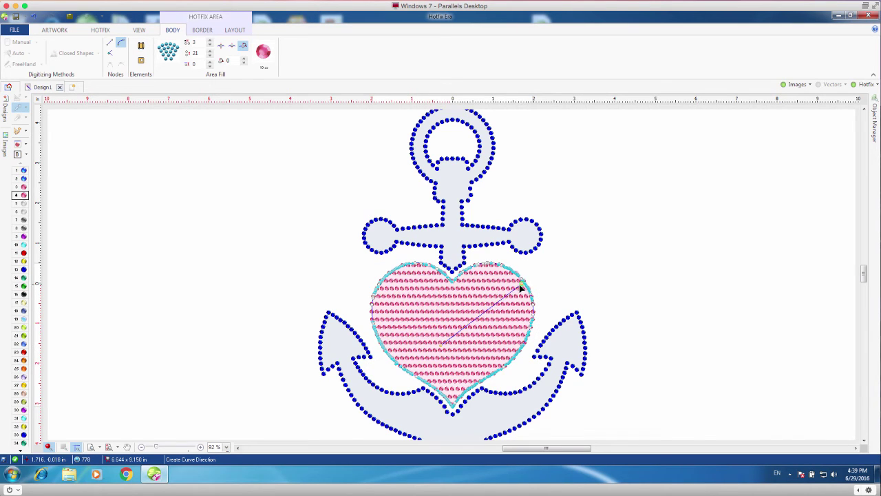
{"action": "left_click", "coordinate": [521, 288]}
{"action": "right_click", "coordinate": [585, 256]}
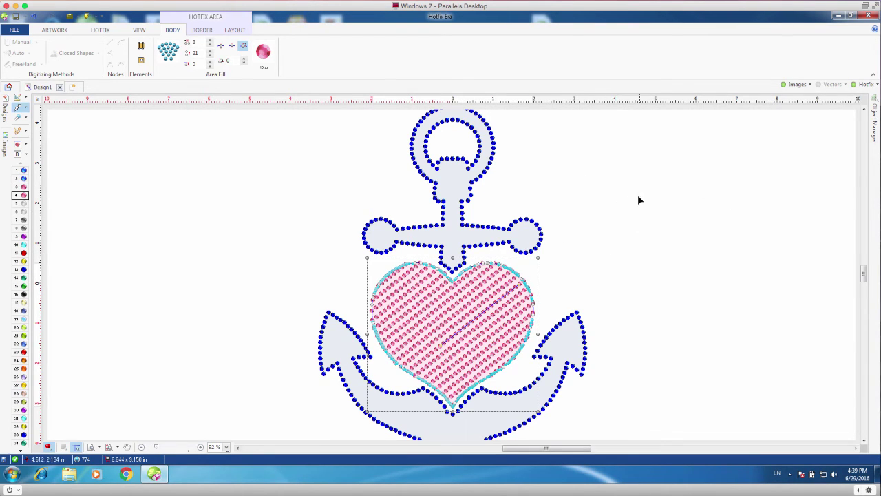
Step: Switch the heart's area fill to HF Uniform Fill
{"action": "left_click", "coordinate": [171, 57]}
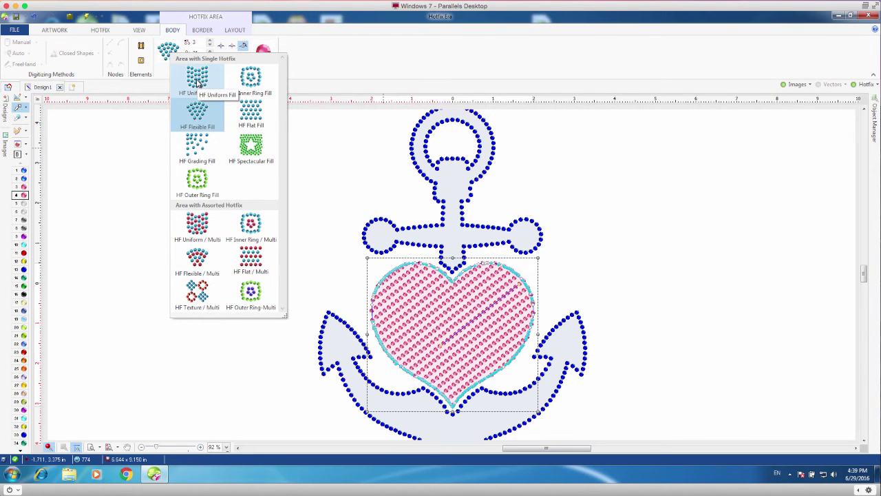
{"action": "left_click", "coordinate": [198, 81]}
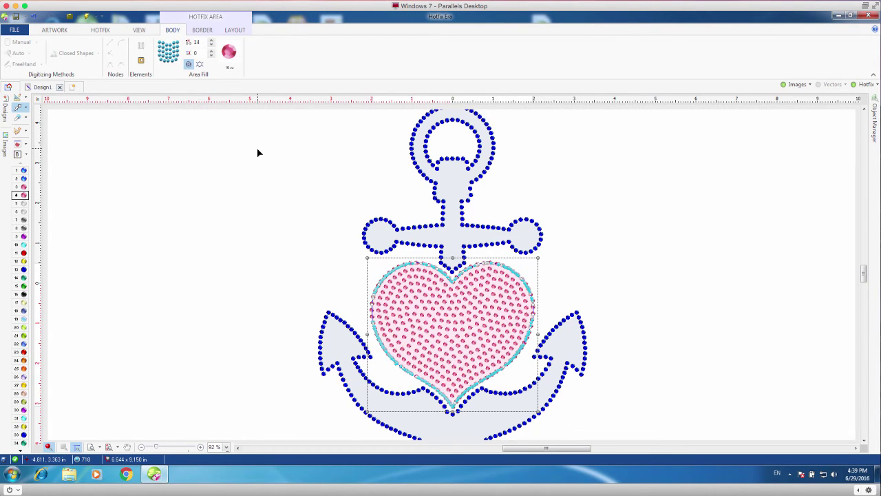
Step: Give the heart an HF Path outline border of light-blue 10 ss rhinestones
{"action": "left_click", "coordinate": [211, 43]}
{"action": "left_click", "coordinate": [201, 30]}
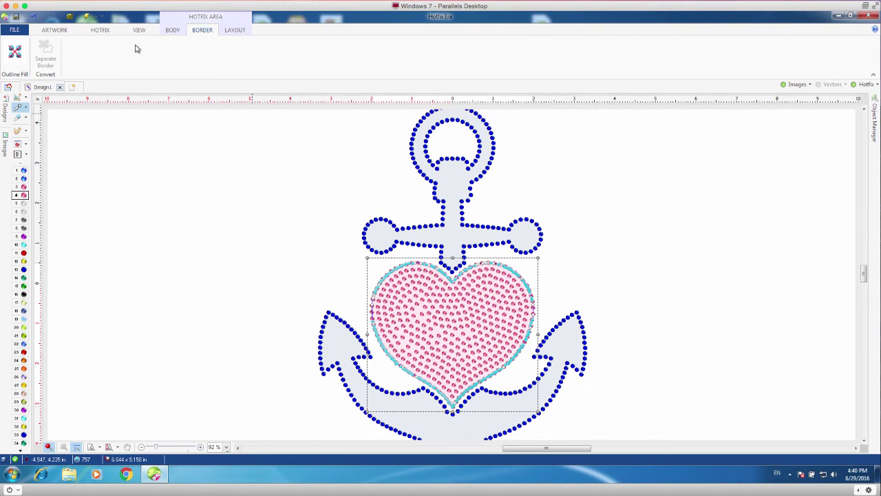
{"action": "left_click", "coordinate": [15, 52]}
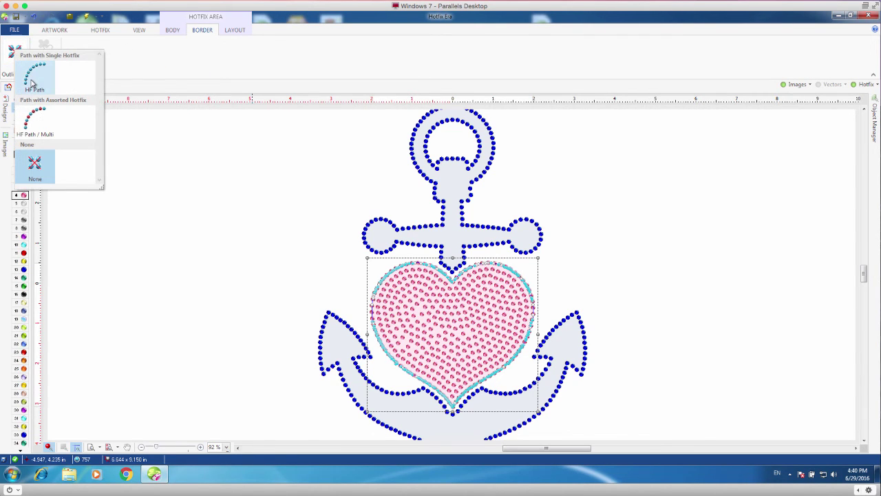
{"action": "left_click", "coordinate": [31, 79]}
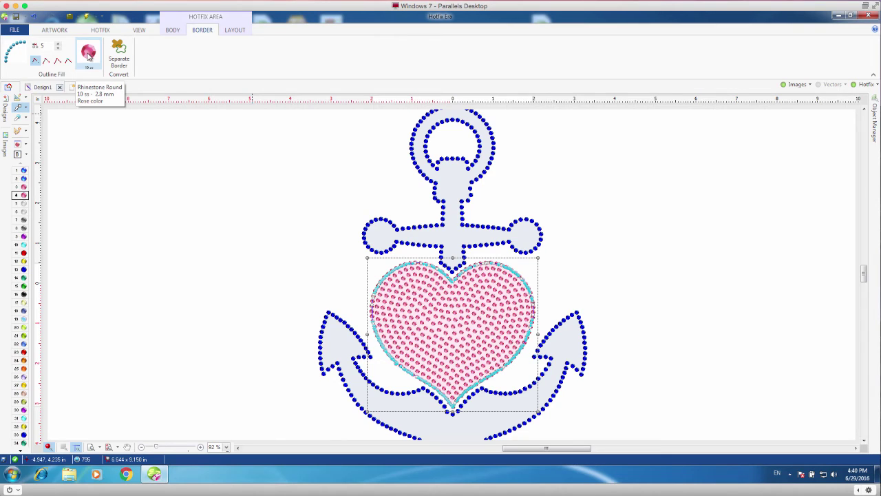
{"action": "left_click", "coordinate": [88, 54]}
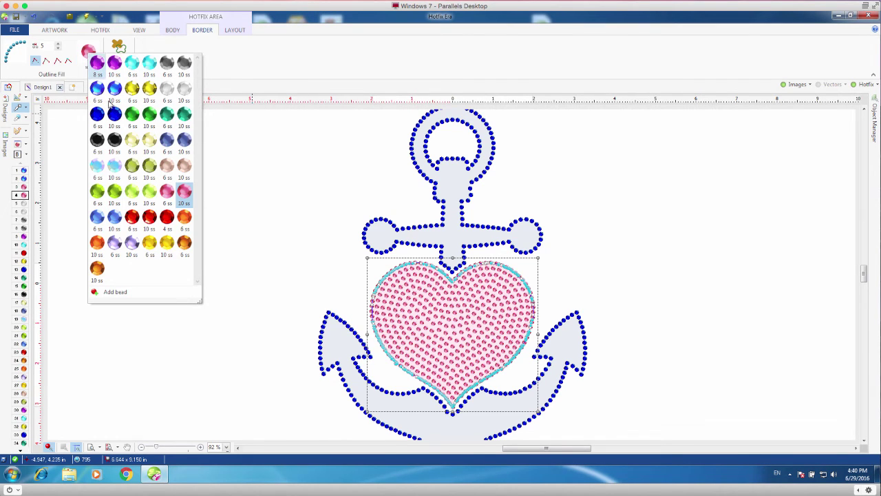
{"action": "left_click", "coordinate": [115, 170]}
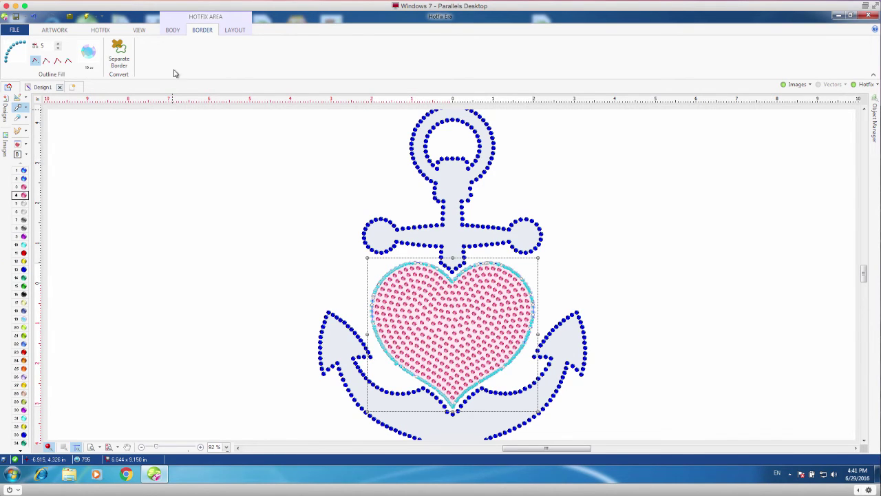
{"action": "left_click", "coordinate": [140, 31]}
{"action": "left_click", "coordinate": [154, 52]}
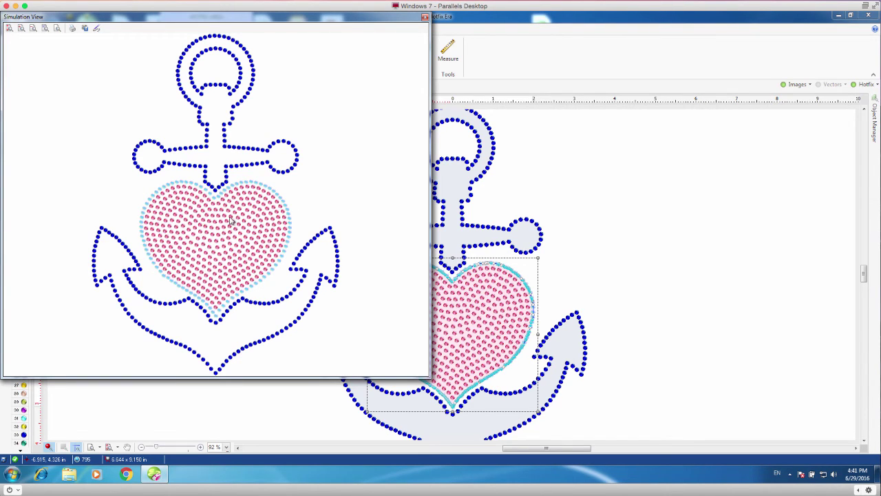
{"action": "left_click", "coordinate": [425, 17]}
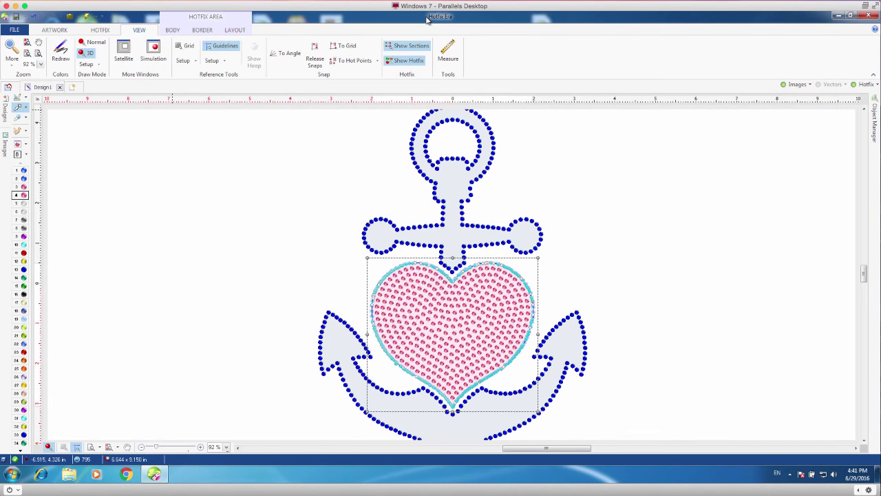
Step: Separate the heart's border from its fill, then preview the hollow-heart anchor as simulated stones
{"action": "left_click", "coordinate": [202, 31]}
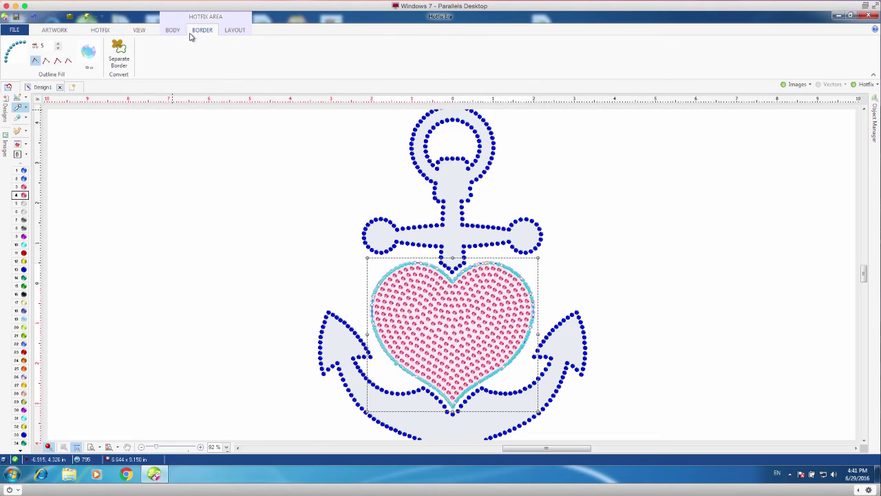
{"action": "left_click", "coordinate": [119, 54]}
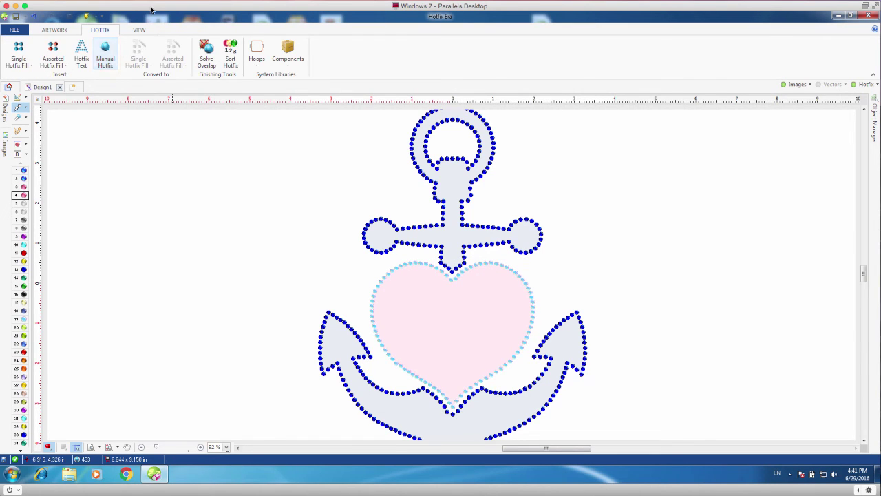
{"action": "left_click", "coordinate": [139, 31]}
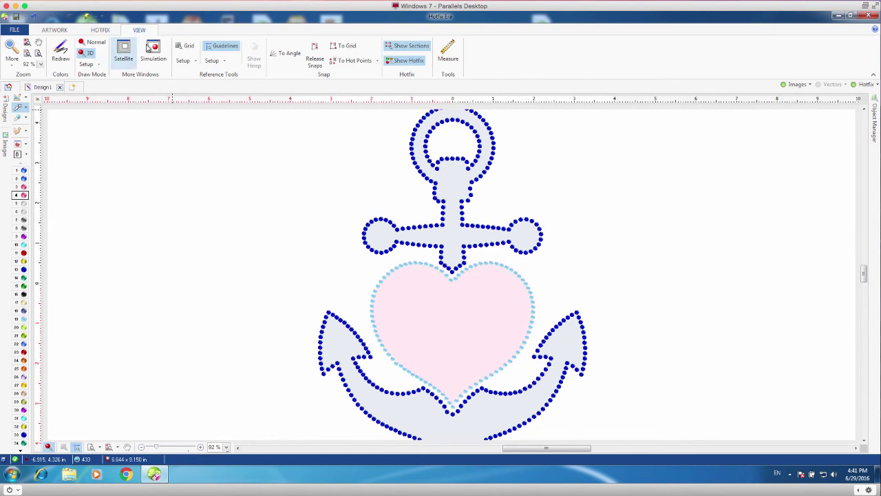
{"action": "left_click", "coordinate": [154, 49]}
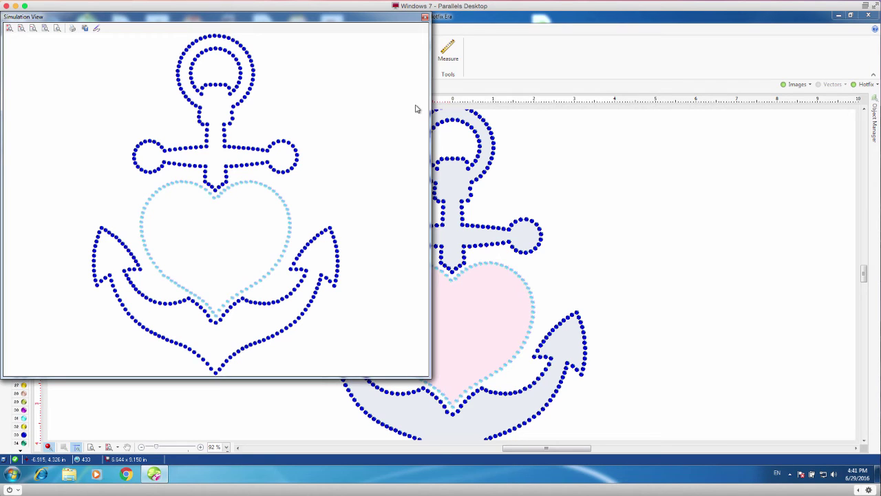
{"action": "left_click", "coordinate": [424, 19]}
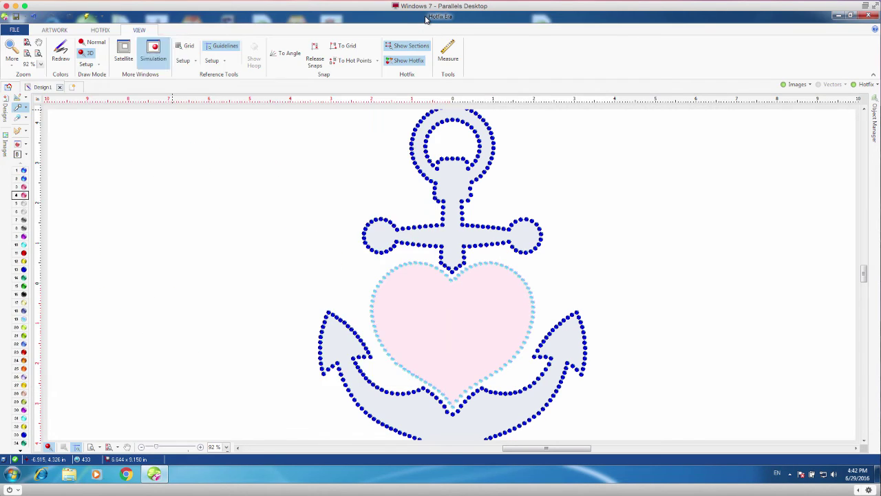
Step: Show design sections, then save Design1 to the Desktop renamed as Anchor.dsg
{"action": "left_click", "coordinate": [387, 48]}
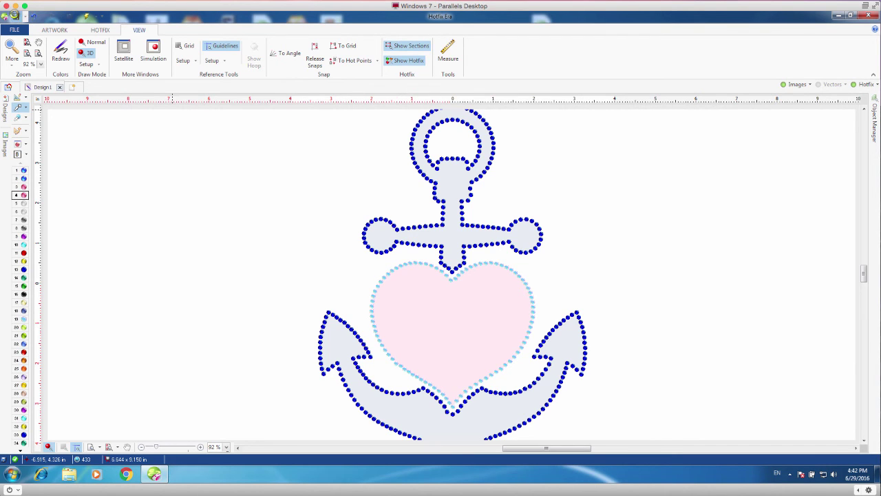
{"action": "left_click", "coordinate": [15, 14]}
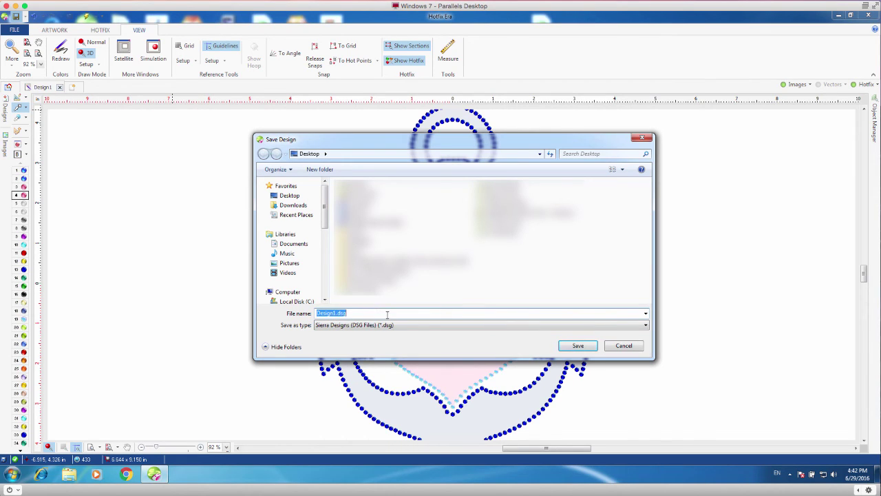
{"action": "left_click", "coordinate": [334, 313]}
{"action": "double_click", "coordinate": [335, 313]}
{"action": "type", "text": "Anchor"}
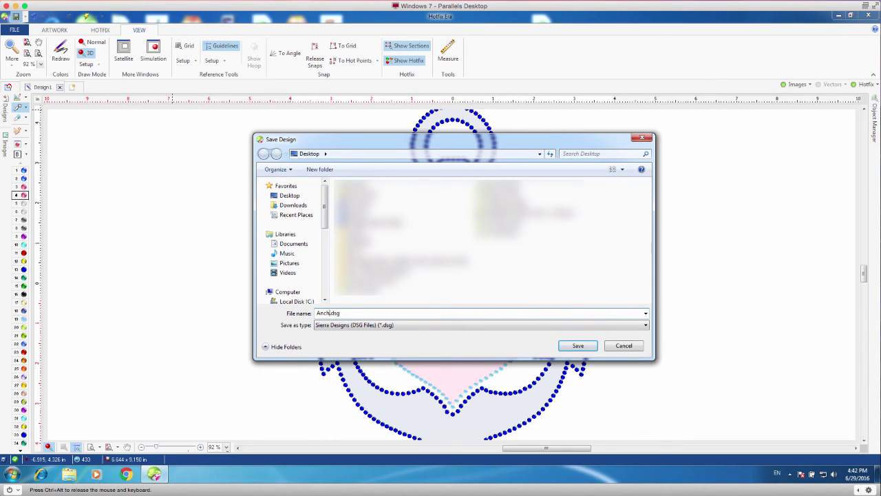
{"action": "left_click", "coordinate": [574, 347]}
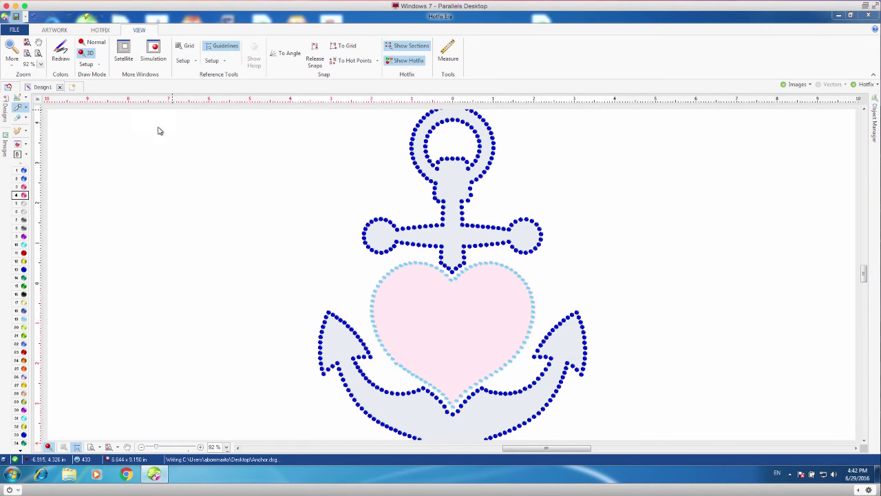
Step: Open the hotfix exporter with Sheet Libero (basic), centre the anchor, and show the bead trays
{"action": "left_click", "coordinate": [28, 16]}
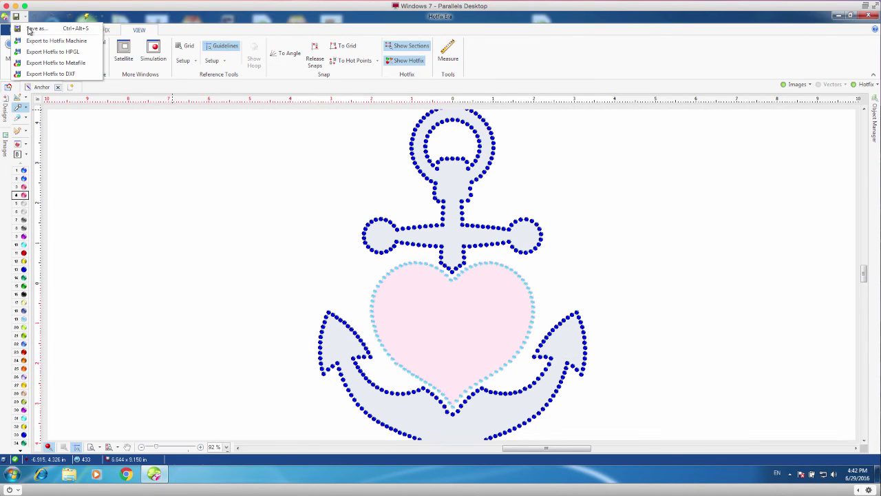
{"action": "left_click", "coordinate": [30, 41]}
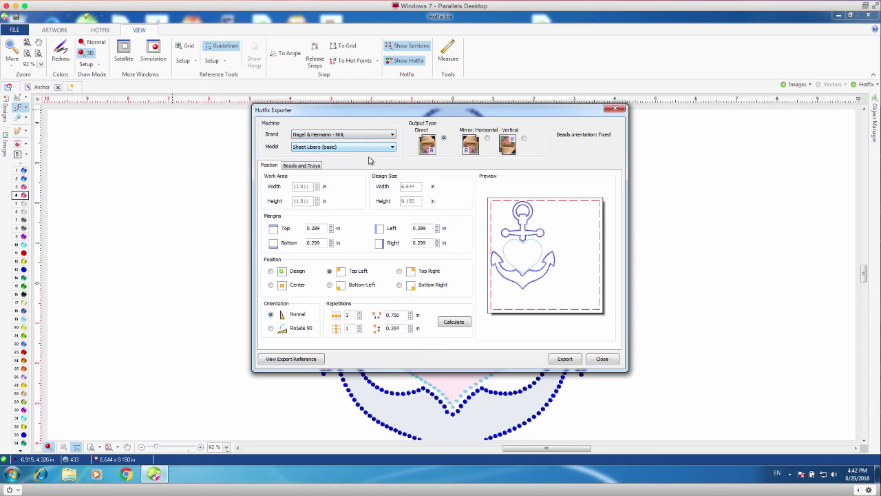
{"action": "left_click", "coordinate": [363, 150]}
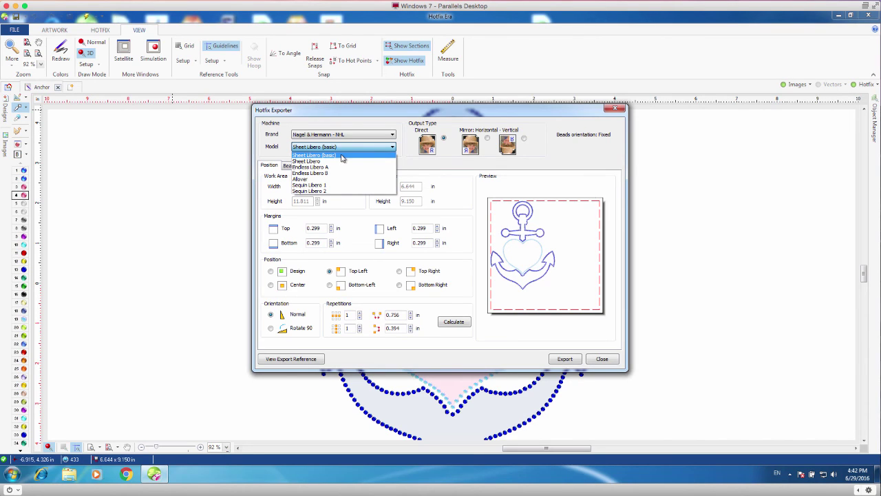
{"action": "left_click", "coordinate": [342, 155]}
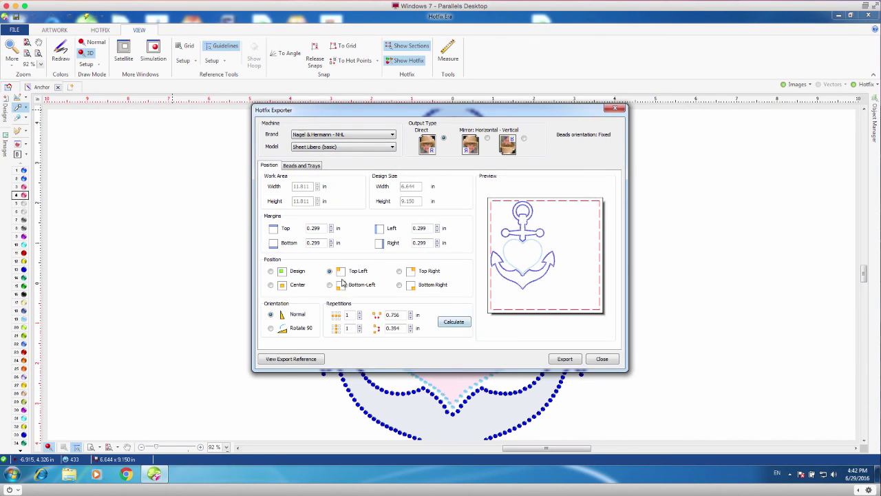
{"action": "left_click", "coordinate": [270, 285]}
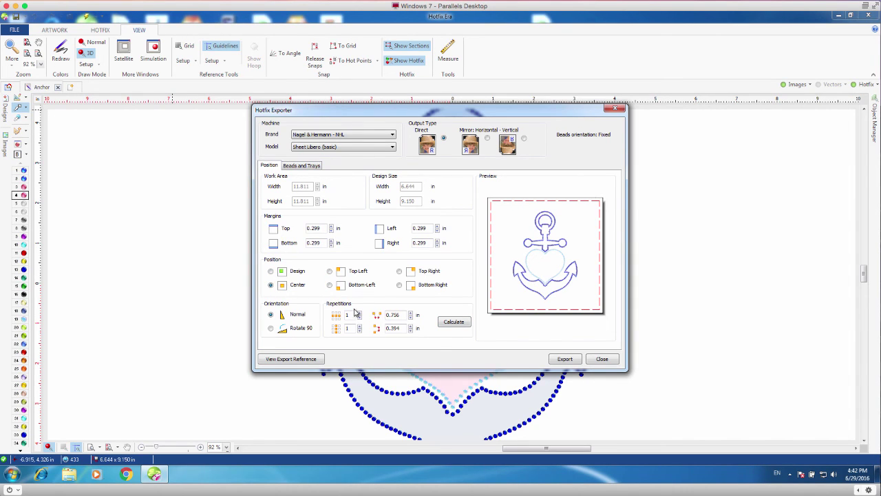
{"action": "left_click", "coordinate": [303, 167]}
Step: Assign VS-2010_BLUE to cobalt and VS-2010_WHITE to Nude AB beads, then export Anchor-1.asc
{"action": "left_click", "coordinate": [491, 215]}
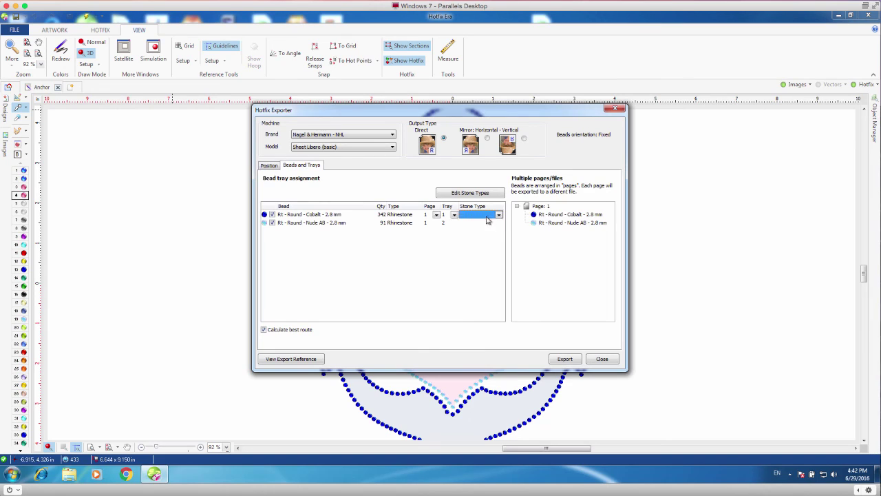
{"action": "left_click", "coordinate": [499, 215]}
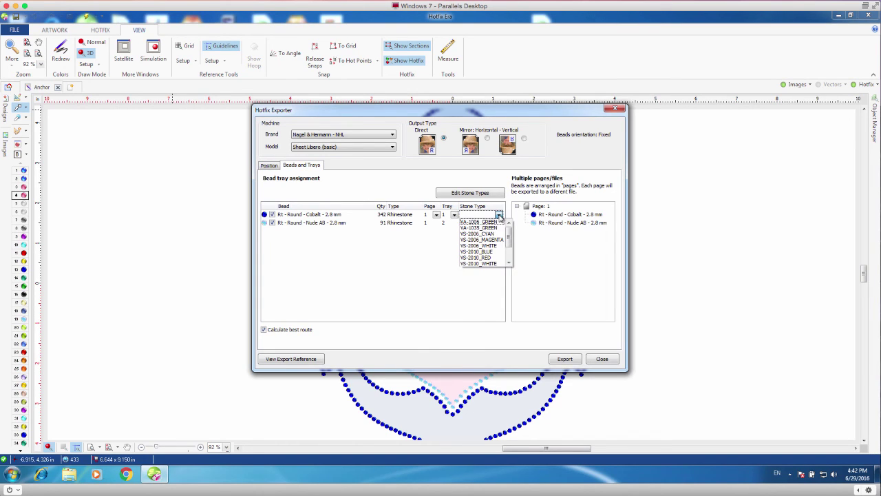
{"action": "left_click", "coordinate": [494, 258]}
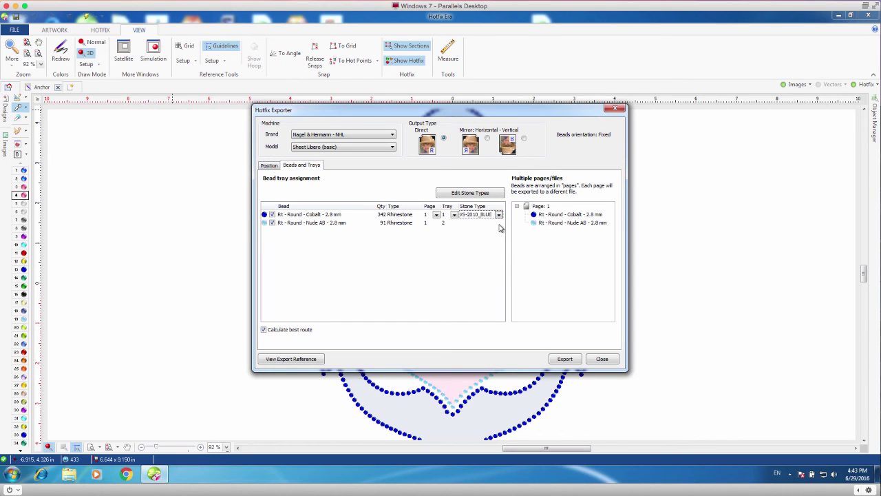
{"action": "left_click", "coordinate": [500, 225]}
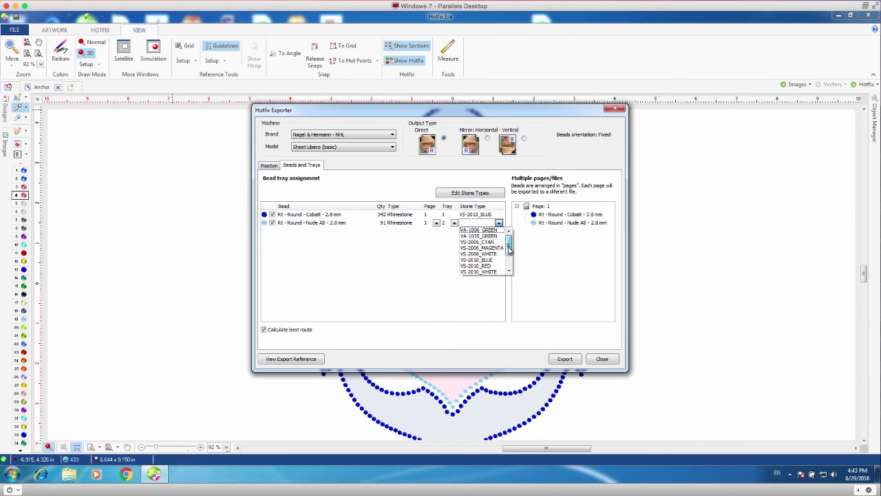
{"action": "left_click_drag", "start_coordinate": [512, 242], "coordinate": [512, 259]}
{"action": "left_click", "coordinate": [496, 248]}
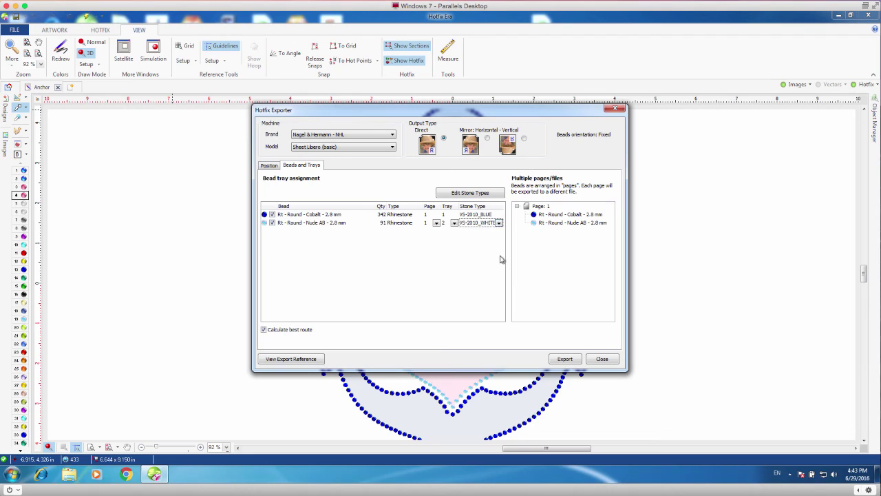
{"action": "left_click", "coordinate": [565, 358]}
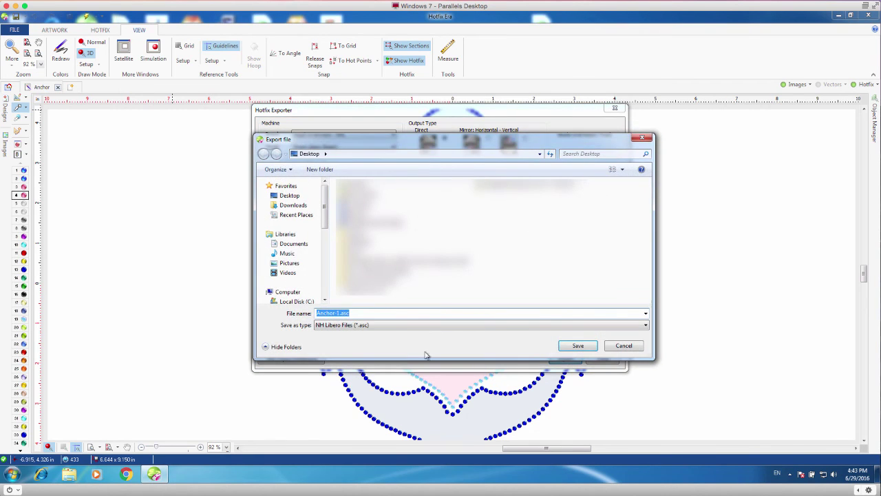
{"action": "left_click", "coordinate": [579, 346]}
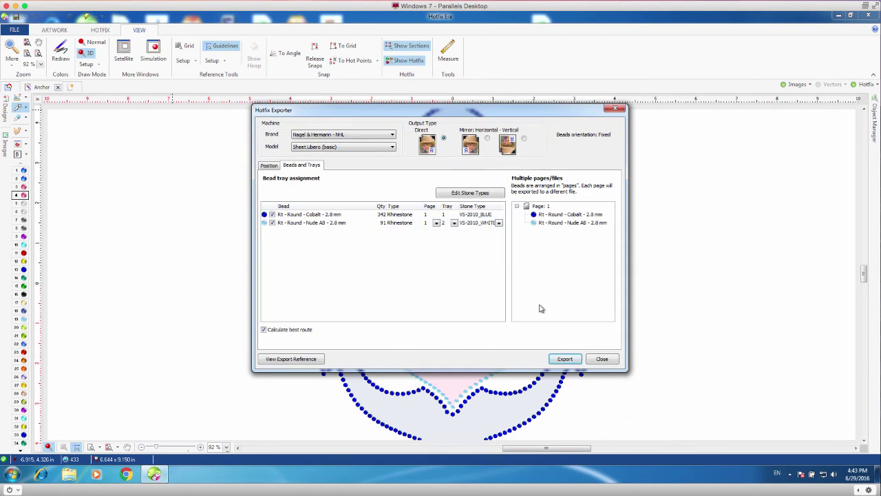
Step: Check the export reference sheet, close the exporter, and re-save Anchor.dsg
{"action": "left_click", "coordinate": [290, 361]}
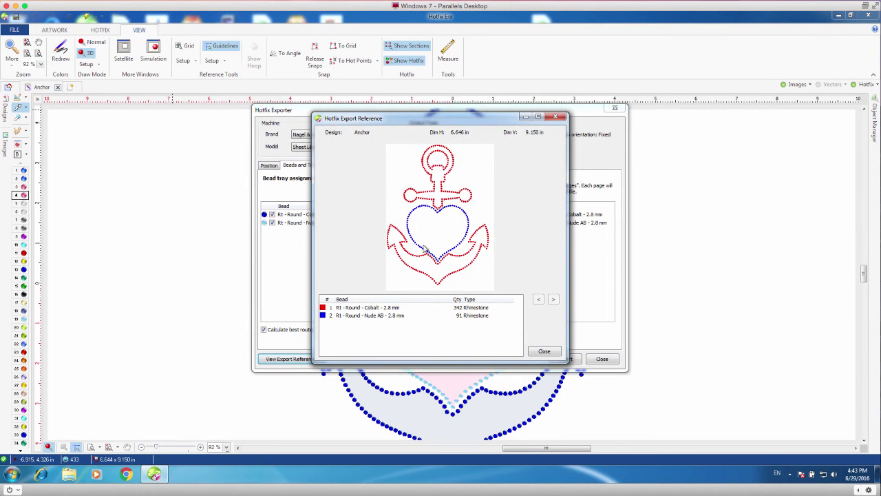
{"action": "left_click", "coordinate": [550, 353]}
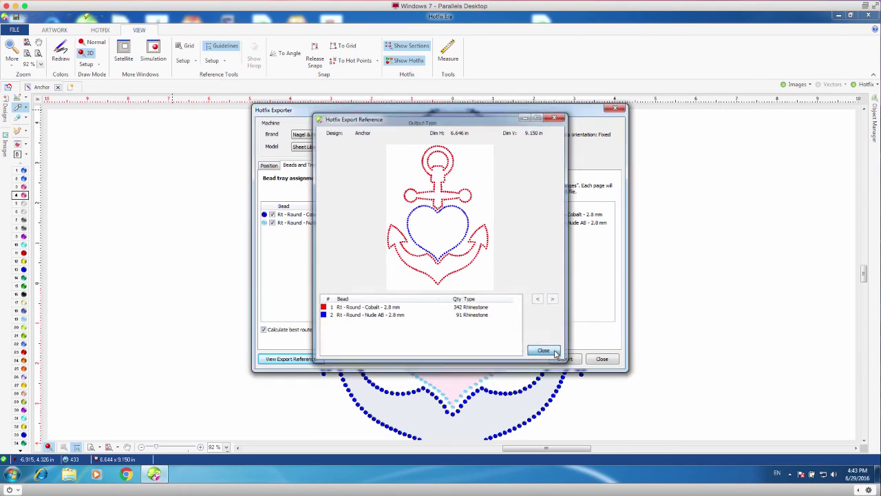
{"action": "left_click", "coordinate": [602, 360]}
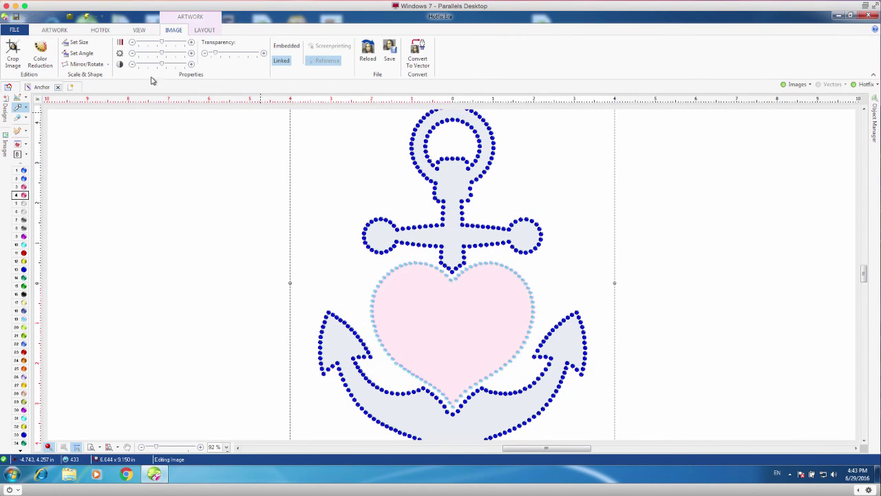
{"action": "left_click", "coordinate": [15, 18]}
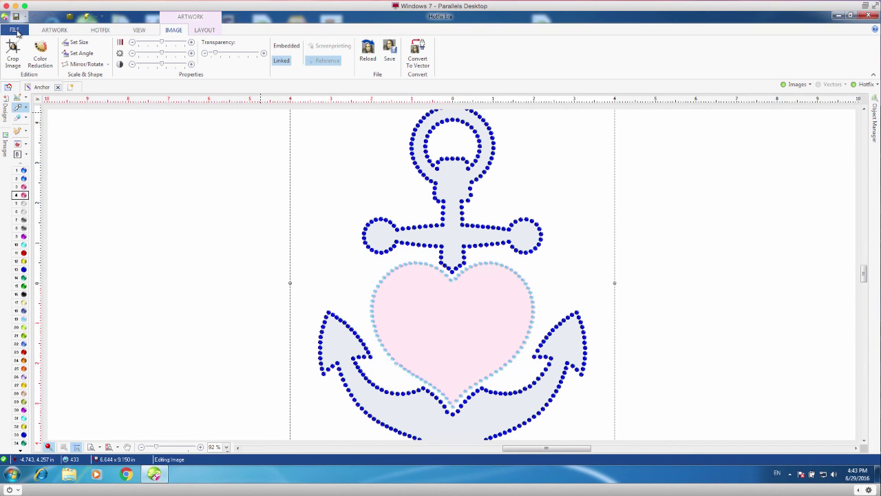
Step: Review the print options under FILE, then return to the anchor's HOTFIX tools
{"action": "left_click", "coordinate": [16, 31]}
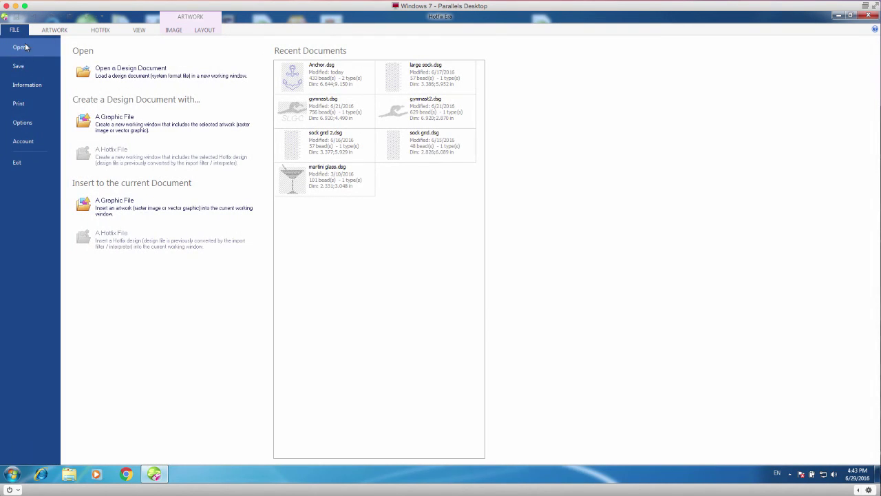
{"action": "left_click", "coordinate": [18, 104]}
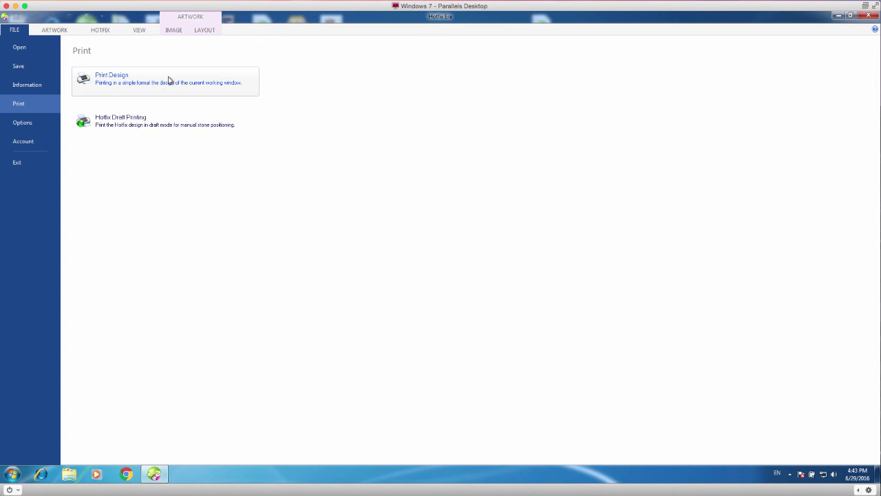
{"action": "left_click", "coordinate": [63, 31]}
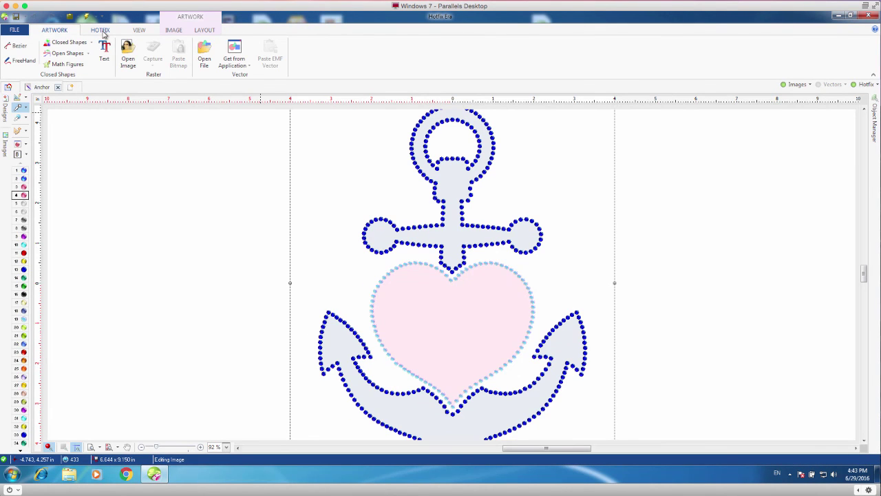
{"action": "left_click", "coordinate": [101, 31]}
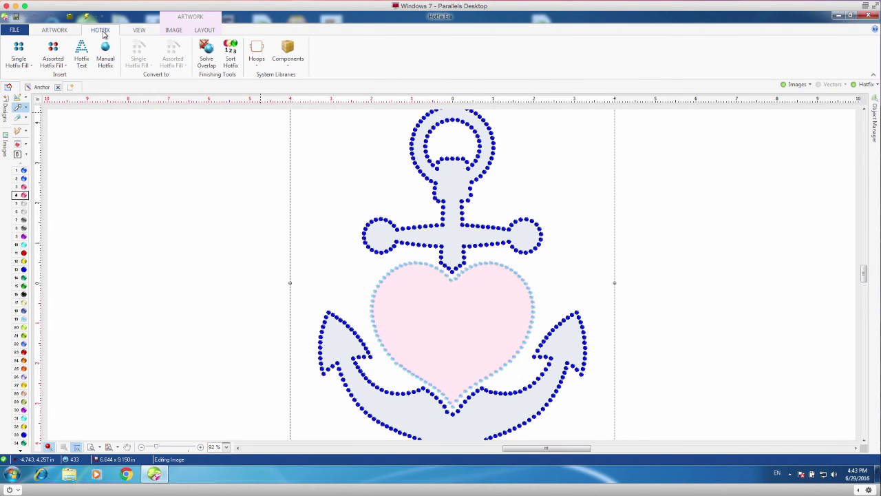